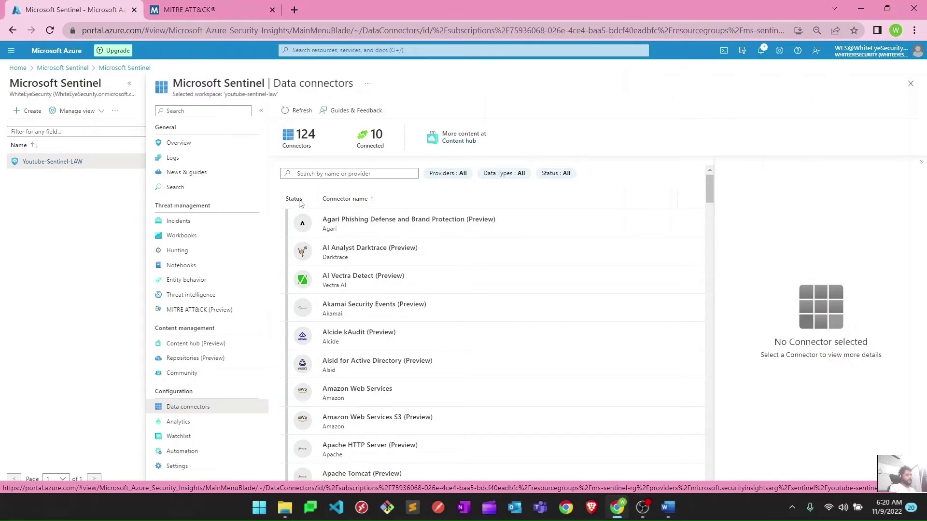
Sort the data connectors by status and open the Azure Active Directory connector page to view its configured log types
{"action": "left_click", "coordinate": [296, 199]}
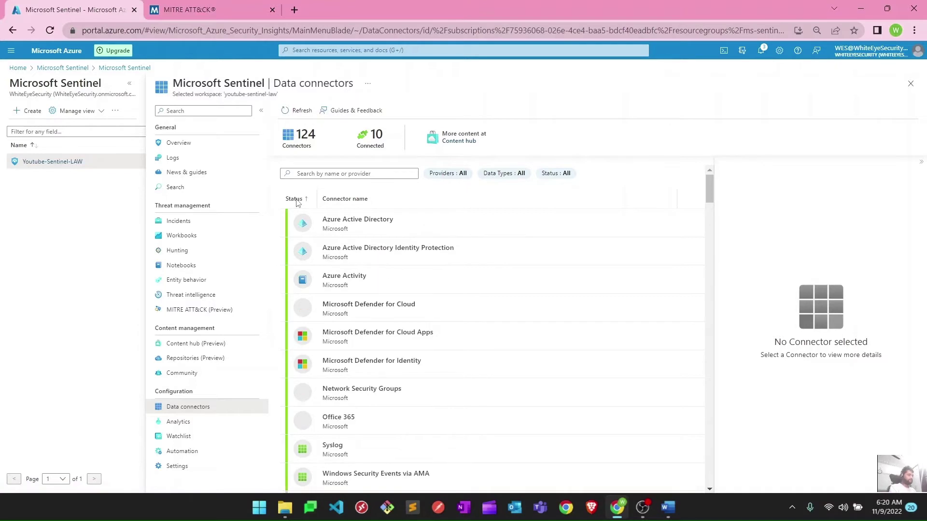
{"action": "left_click", "coordinate": [390, 234]}
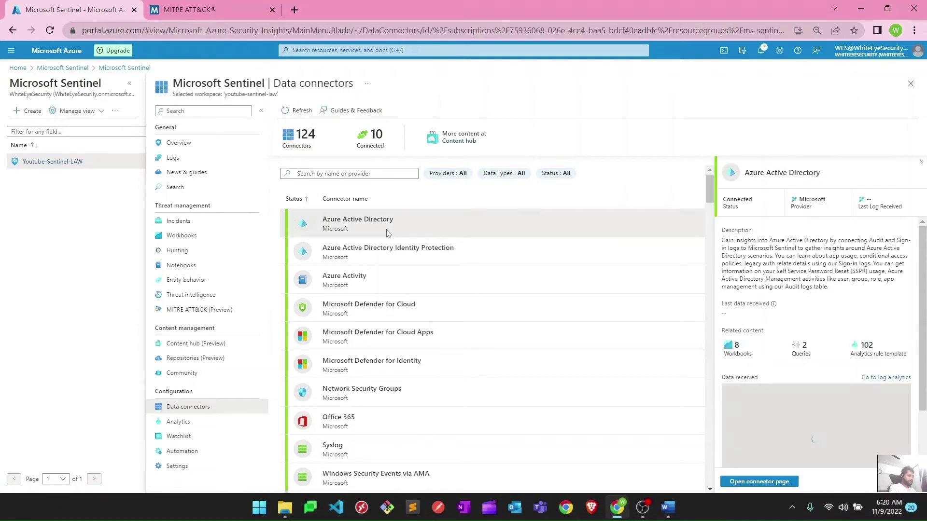
{"action": "left_click", "coordinate": [744, 485]}
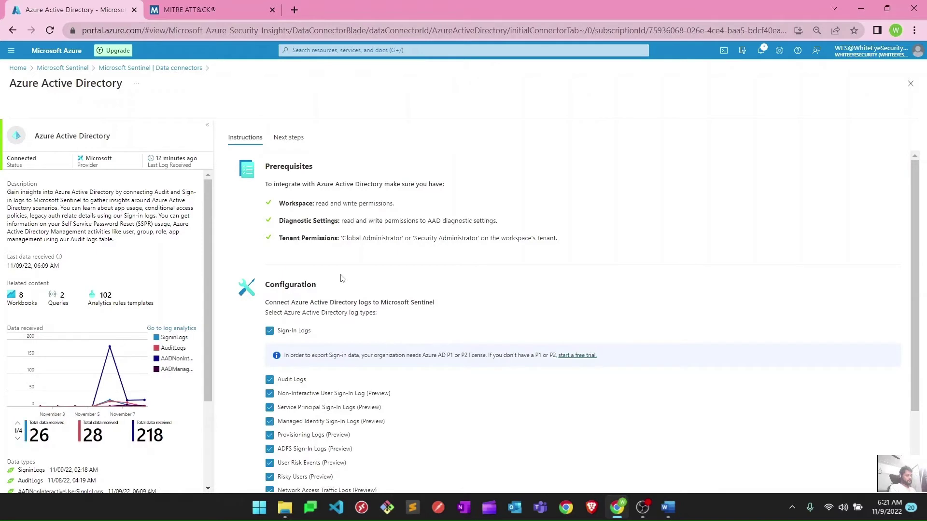
{"action": "scroll", "coordinate": [313, 345], "scroll_direction": "down", "scroll_amount": 2}
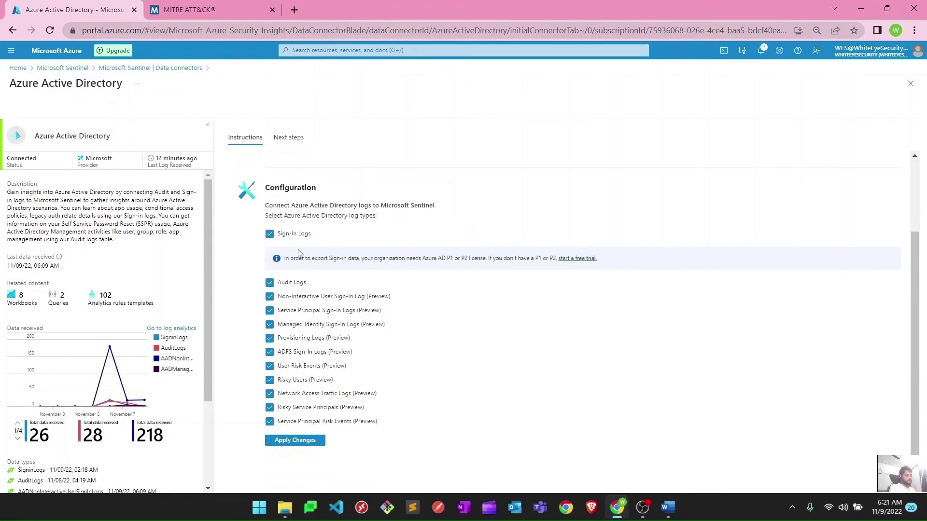
Show the Azure Active Directory connector's next steps and examine its relevant analytics templates
{"action": "left_click", "coordinate": [300, 139]}
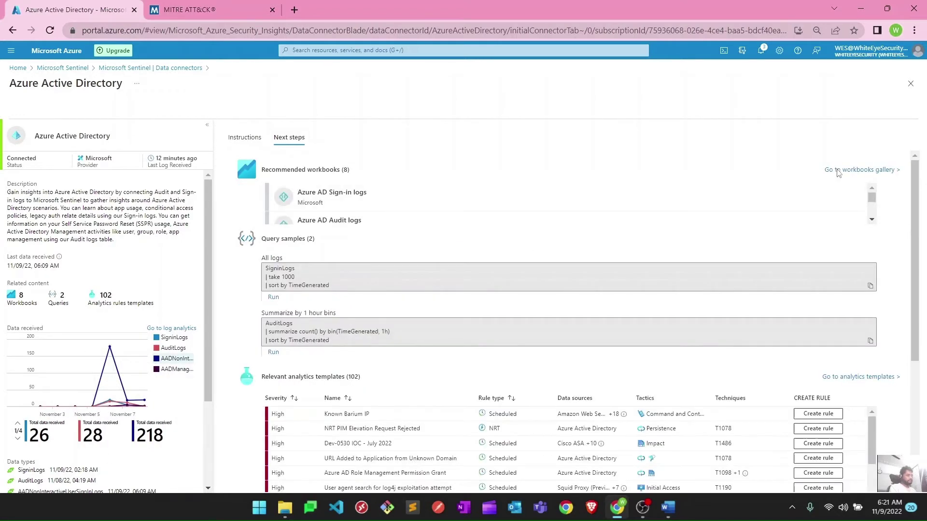
{"action": "left_click_drag", "start_coordinate": [914, 210], "coordinate": [916, 305]}
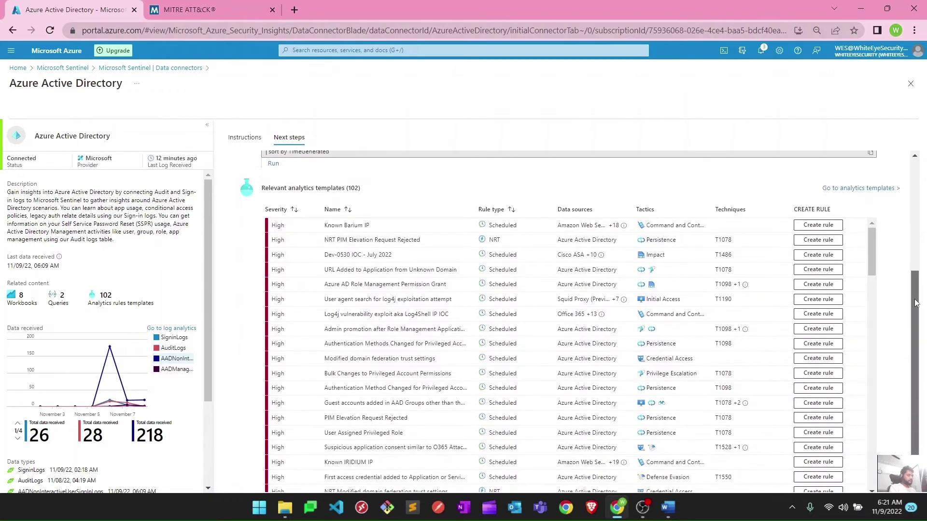
{"action": "left_click_drag", "start_coordinate": [263, 188], "coordinate": [361, 189]}
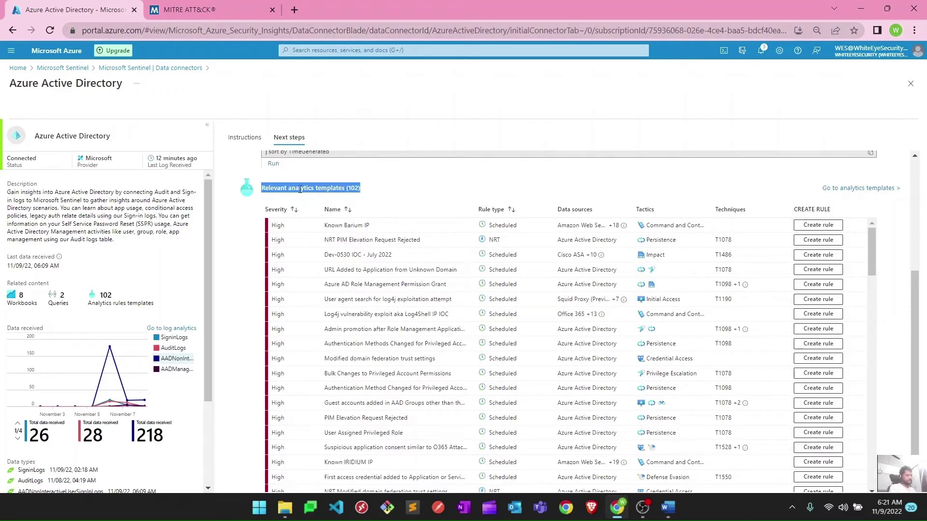
{"action": "left_click_drag", "start_coordinate": [36, 137], "coordinate": [150, 140]}
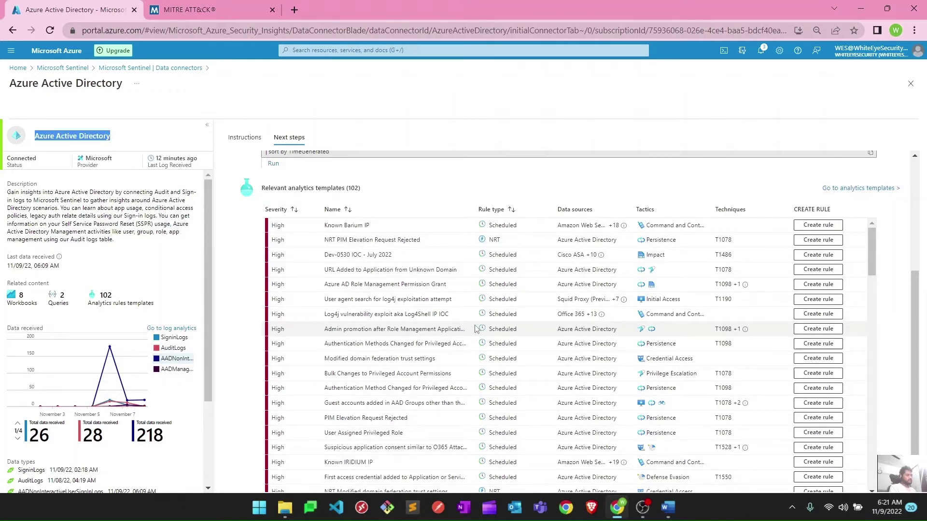
{"action": "left_click_drag", "start_coordinate": [262, 189], "coordinate": [367, 193]}
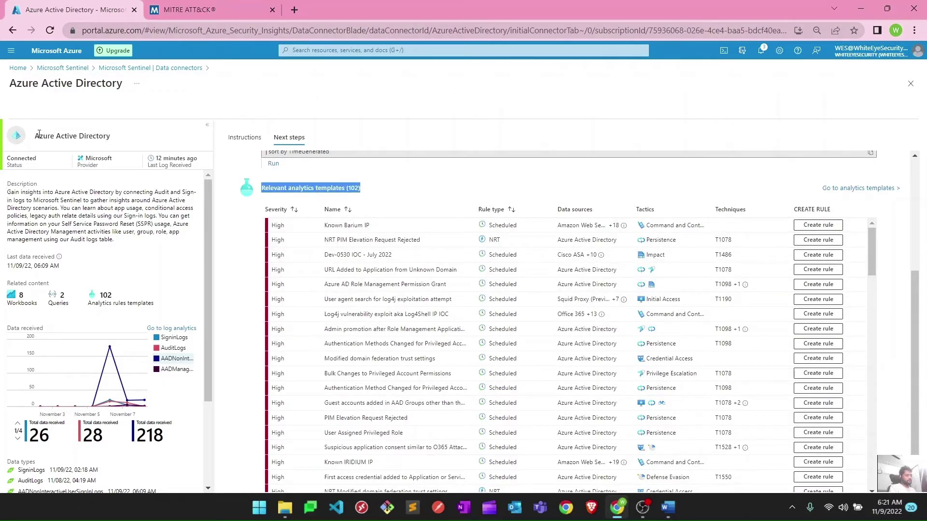
{"action": "left_click_drag", "start_coordinate": [36, 136], "coordinate": [127, 139]}
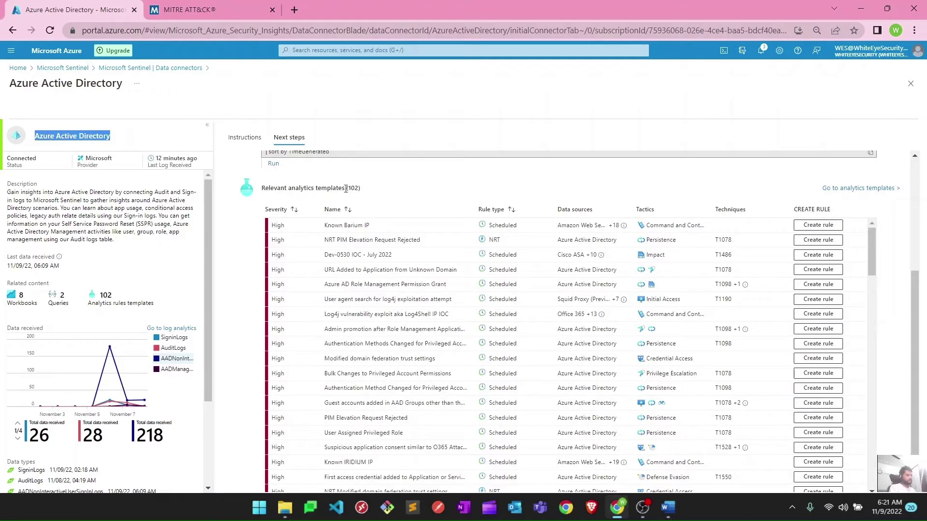
{"action": "left_click_drag", "start_coordinate": [346, 189], "coordinate": [370, 193]}
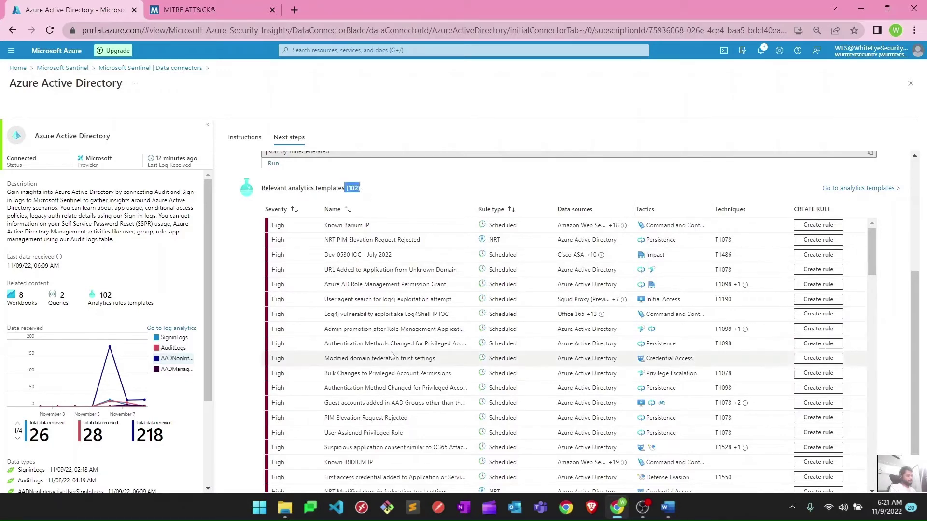
{"action": "scroll", "coordinate": [391, 355], "scroll_direction": "up", "scroll_amount": 3}
{"action": "scroll", "coordinate": [391, 355], "scroll_direction": "down", "scroll_amount": 3}
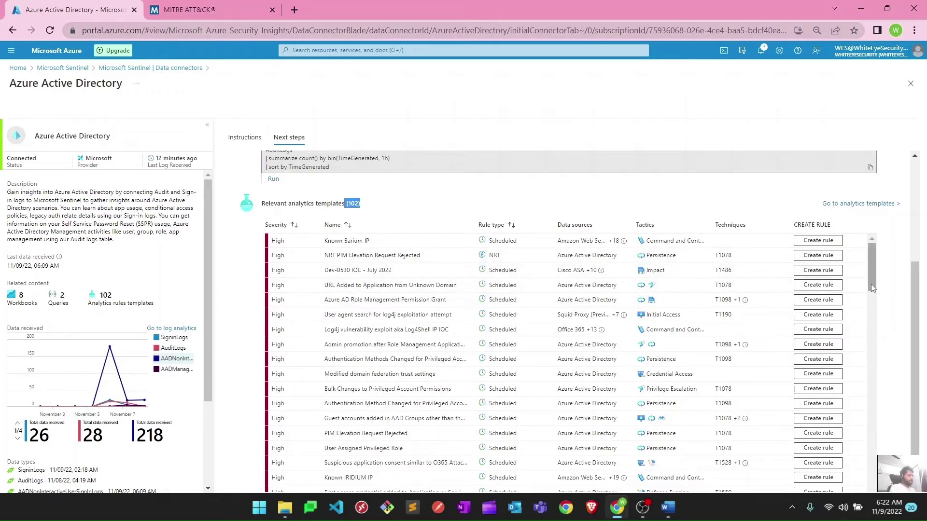
{"action": "scroll", "coordinate": [871, 283], "scroll_direction": "down", "scroll_amount": 3}
{"action": "scroll", "coordinate": [878, 363], "scroll_direction": "down", "scroll_amount": 15}
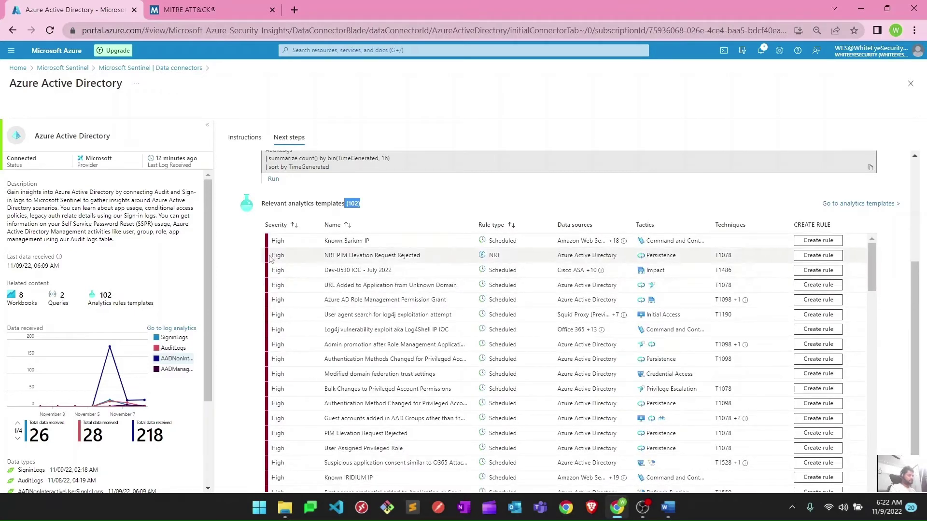
{"action": "left_click", "coordinate": [36, 141]}
{"action": "left_click_drag", "start_coordinate": [36, 141], "coordinate": [119, 145]}
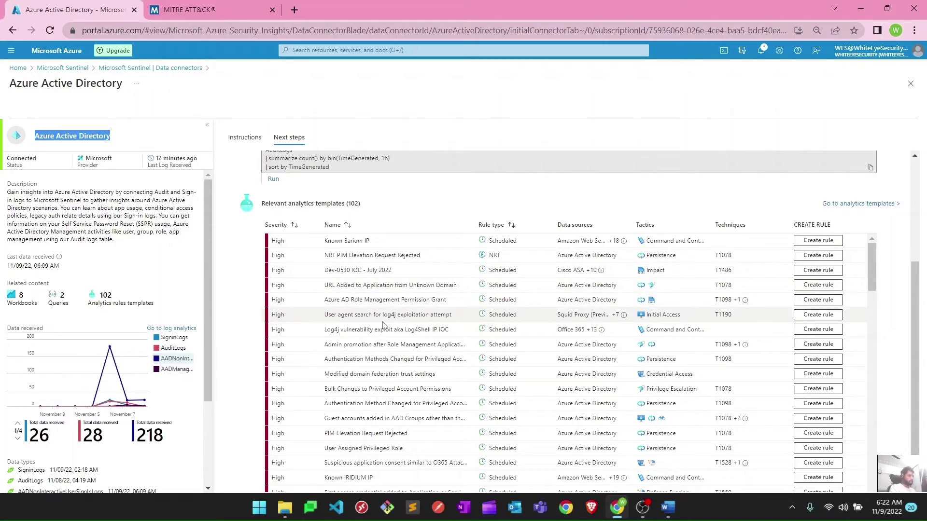
{"action": "scroll", "coordinate": [383, 324], "scroll_direction": "up", "scroll_amount": 3}
{"action": "scroll", "coordinate": [383, 324], "scroll_direction": "down", "scroll_amount": 3}
Find the "Brute force attack against a Cloud PC" template and start creating an analytics rule from it
{"action": "scroll", "coordinate": [426, 323], "scroll_direction": "down", "scroll_amount": 5}
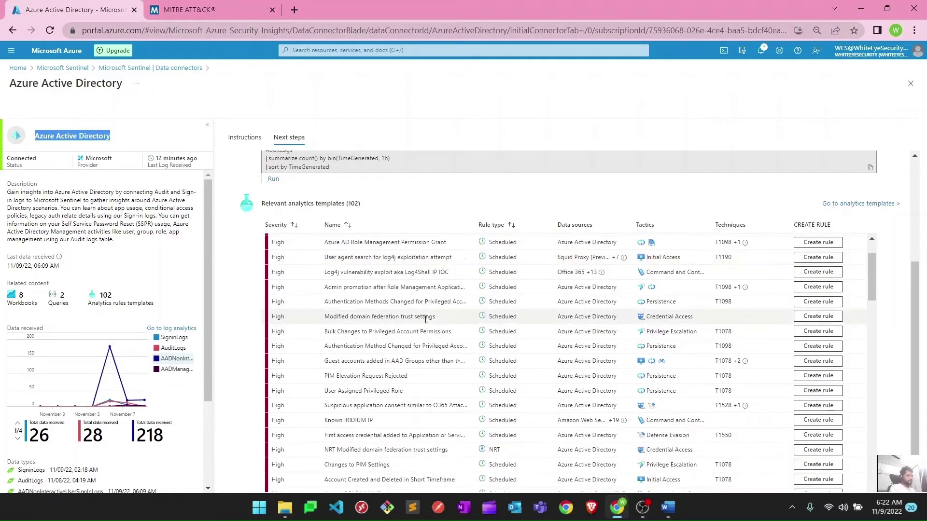
{"action": "scroll", "coordinate": [425, 319], "scroll_direction": "down", "scroll_amount": 2}
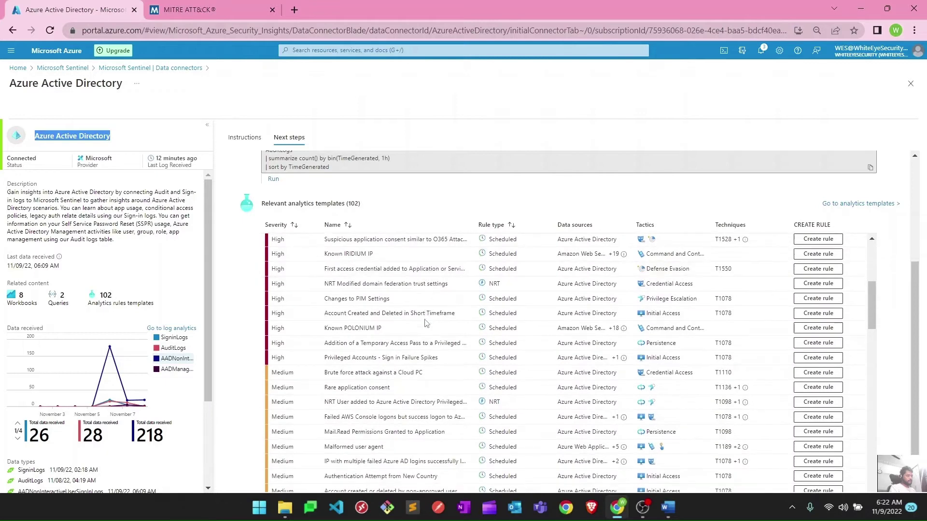
{"action": "left_click", "coordinate": [376, 367]}
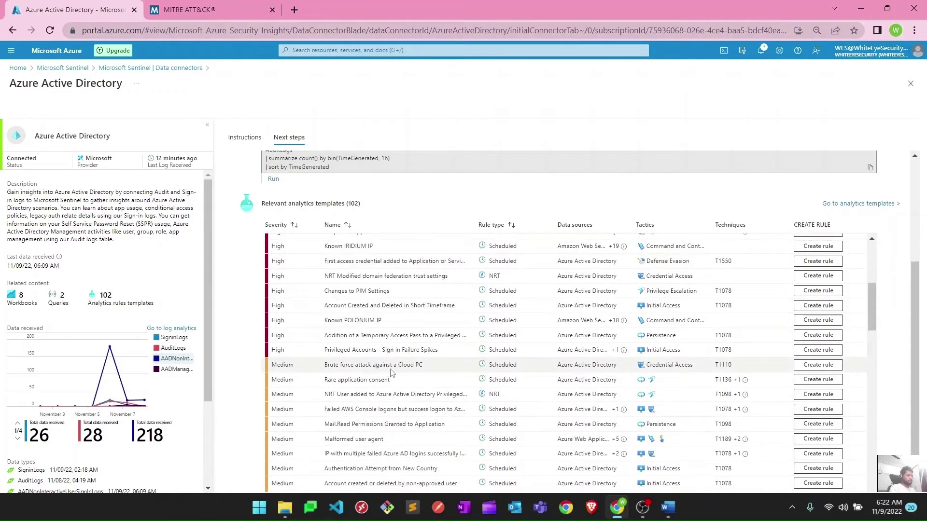
{"action": "left_click_drag", "start_coordinate": [333, 365], "coordinate": [421, 370]}
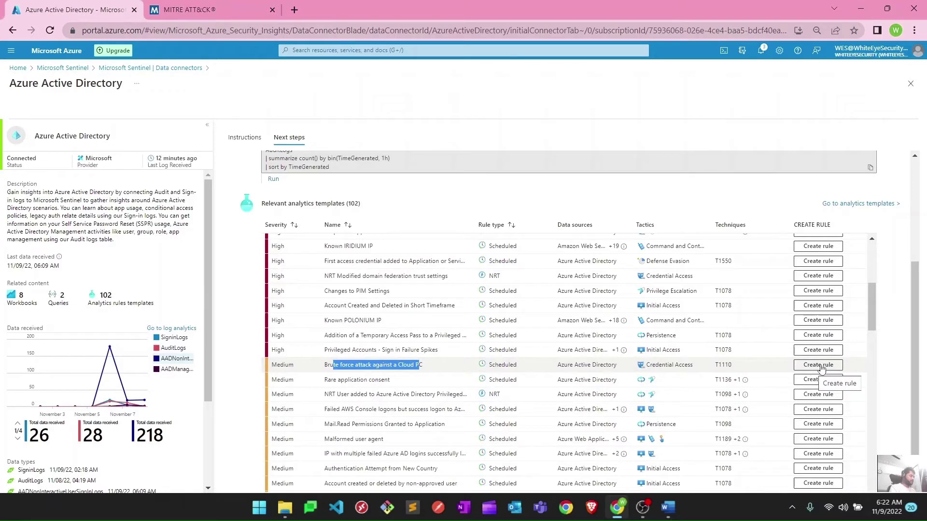
{"action": "left_click", "coordinate": [821, 366]}
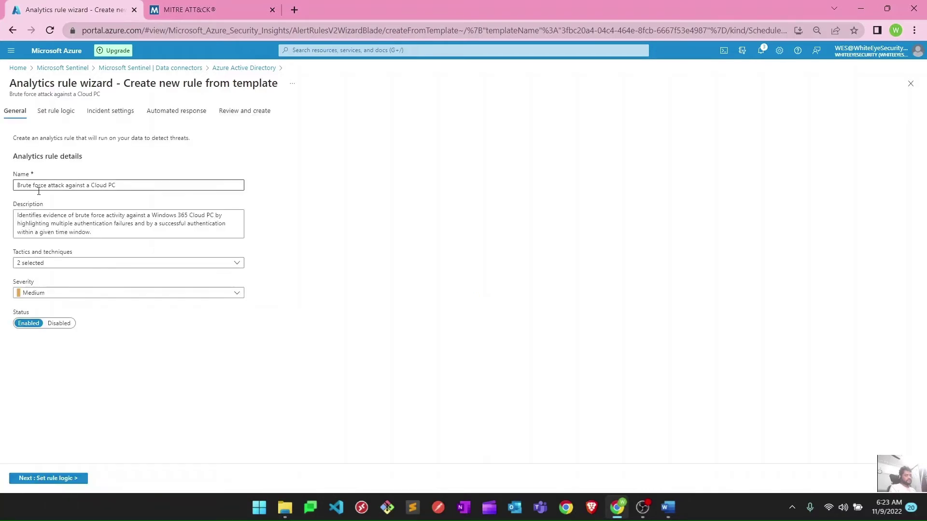
Review the new rule's name and its prefilled description of brute force activity
{"action": "left_click_drag", "start_coordinate": [124, 189], "coordinate": [95, 163]}
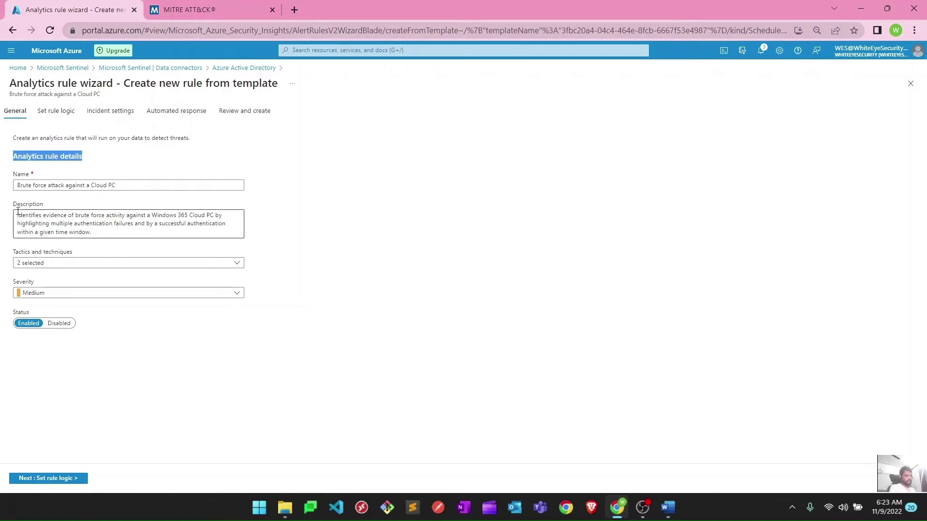
{"action": "left_click_drag", "start_coordinate": [17, 214], "coordinate": [220, 215]}
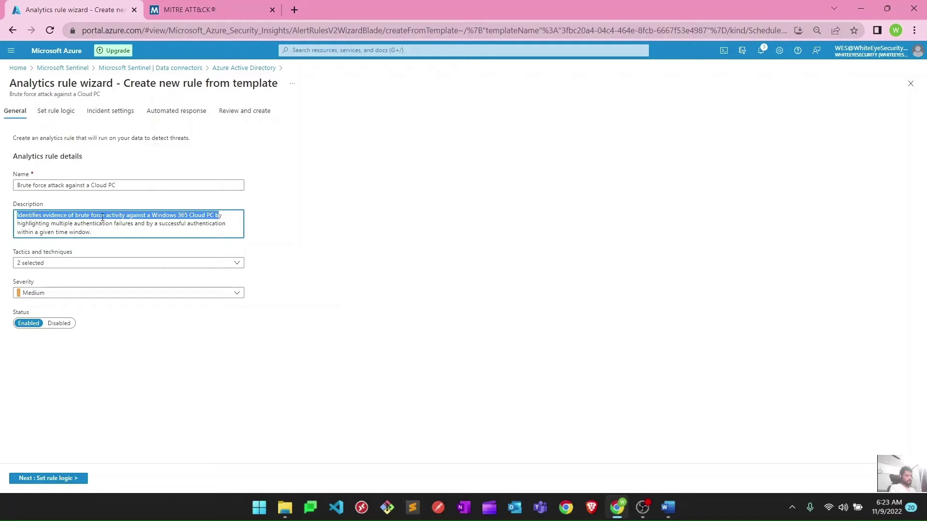
{"action": "left_click_drag", "start_coordinate": [29, 223], "coordinate": [228, 228]}
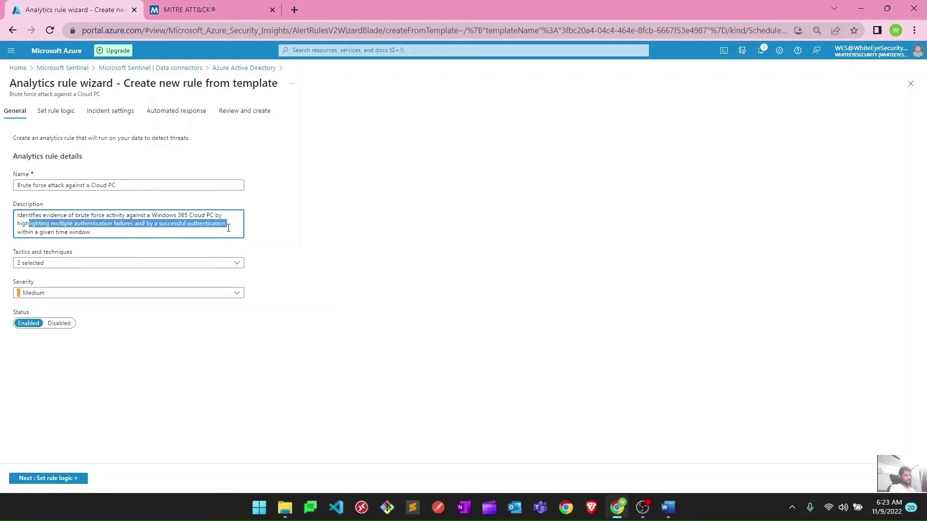
{"action": "left_click", "coordinate": [95, 231]}
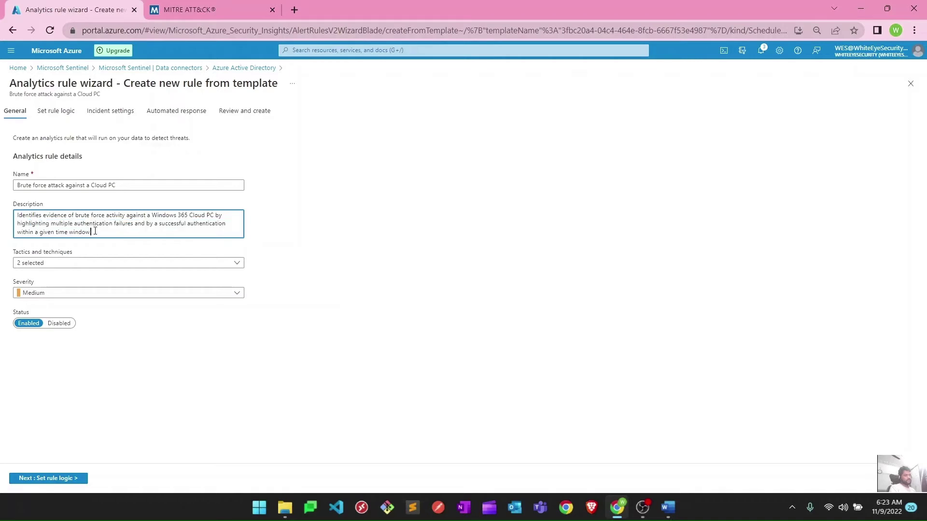
{"action": "left_click_drag", "start_coordinate": [95, 231], "coordinate": [18, 215]}
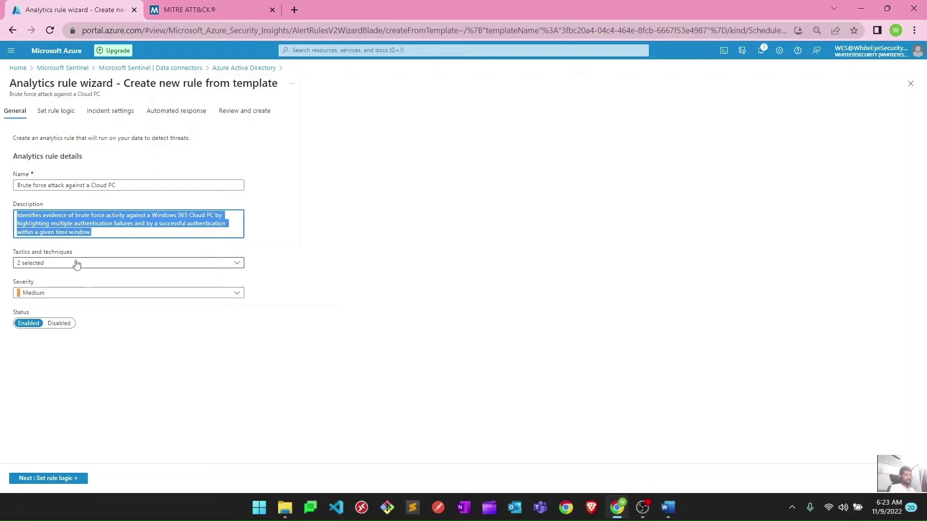
Inspect which tactics and techniques are preselected for the brute force rule
{"action": "left_click", "coordinate": [63, 254]}
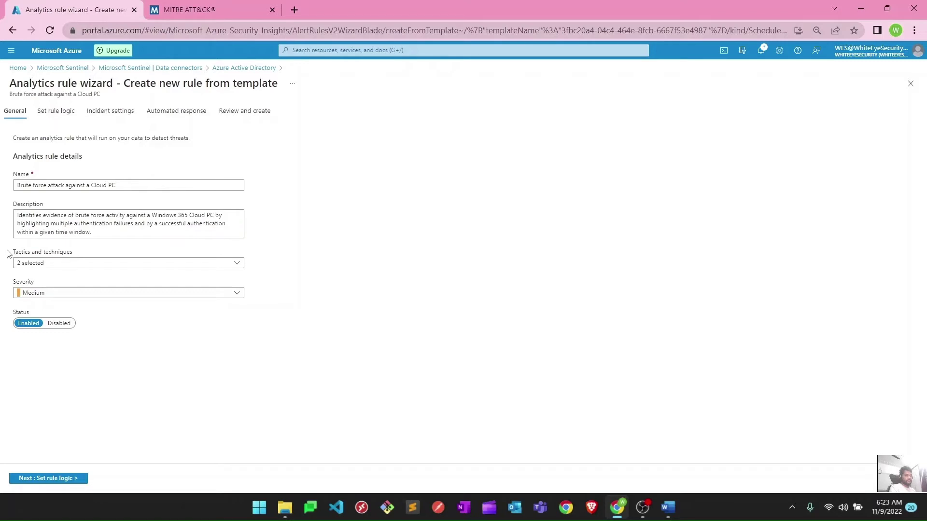
{"action": "left_click", "coordinate": [94, 265]}
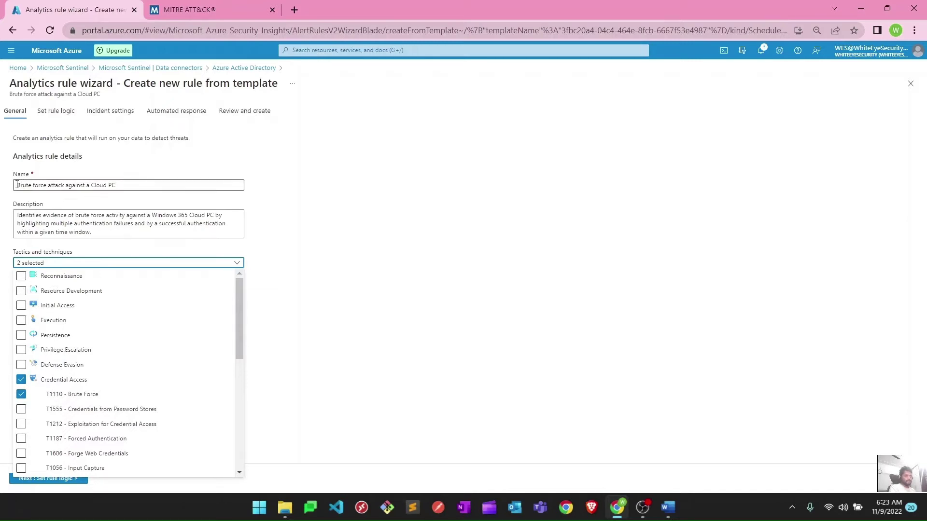
{"action": "left_click_drag", "start_coordinate": [17, 185], "coordinate": [129, 195]}
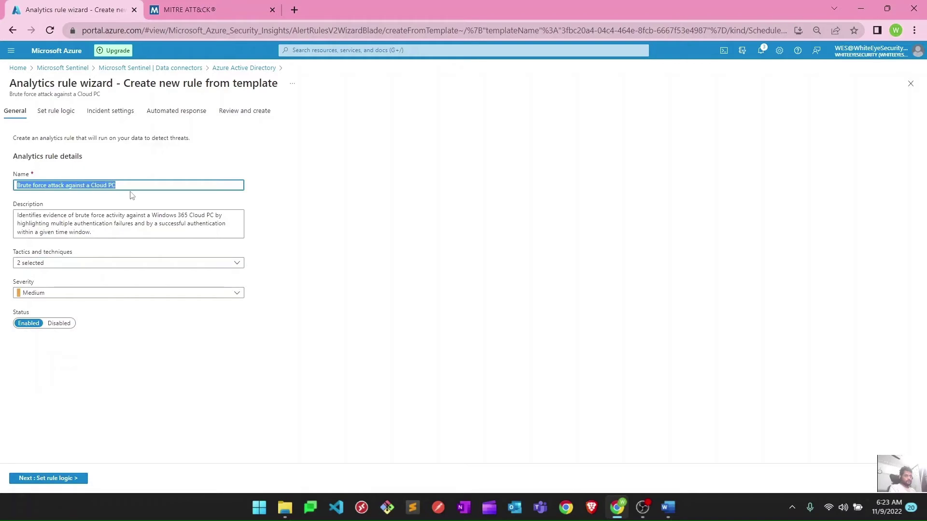
{"action": "left_click", "coordinate": [52, 265]}
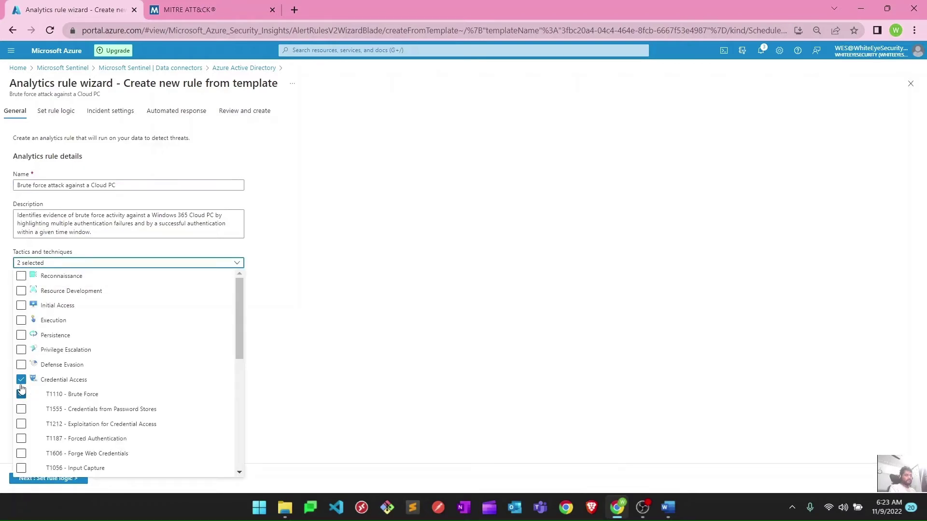
{"action": "left_click", "coordinate": [320, 332]}
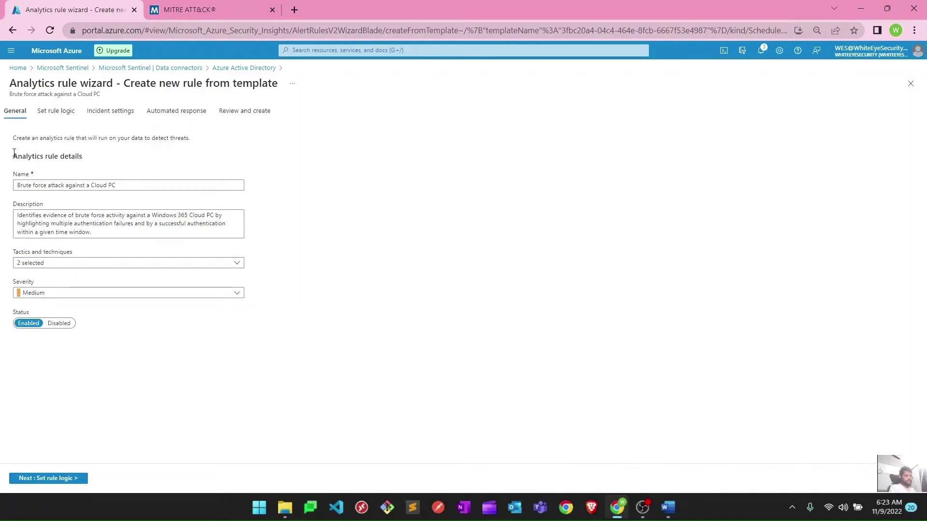
{"action": "left_click_drag", "start_coordinate": [13, 156], "coordinate": [84, 159]}
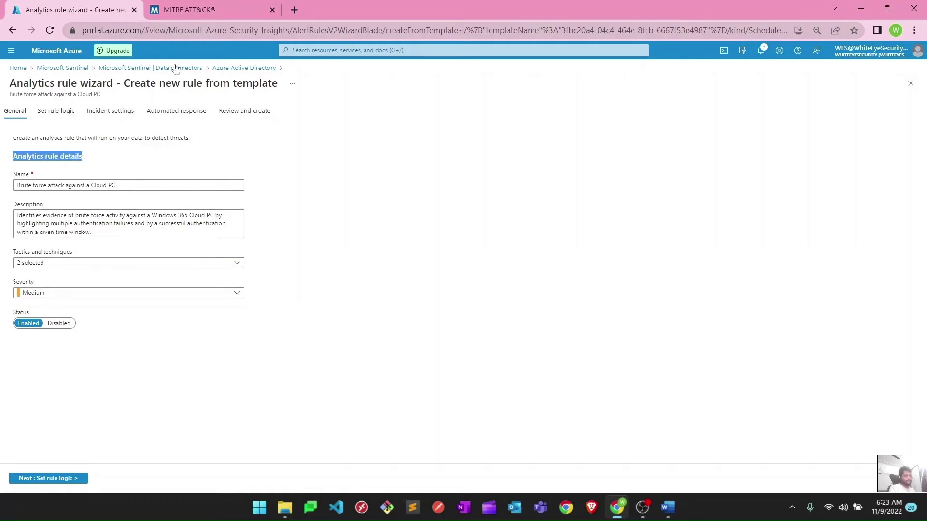
Look over the tactics in the MITRE ATT&CK matrix and compare them with the rule's tactics and techniques options
{"action": "left_click", "coordinate": [193, 10]}
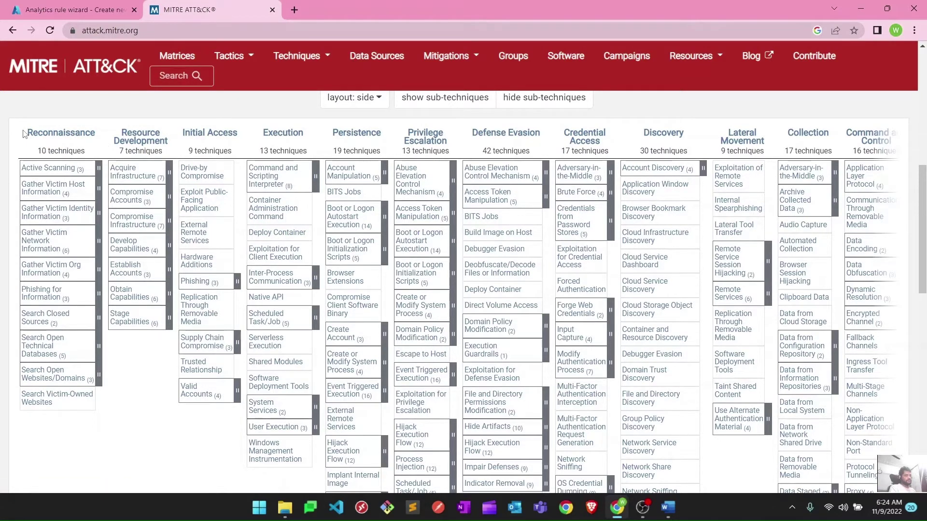
{"action": "left_click_drag", "start_coordinate": [24, 133], "coordinate": [106, 139]}
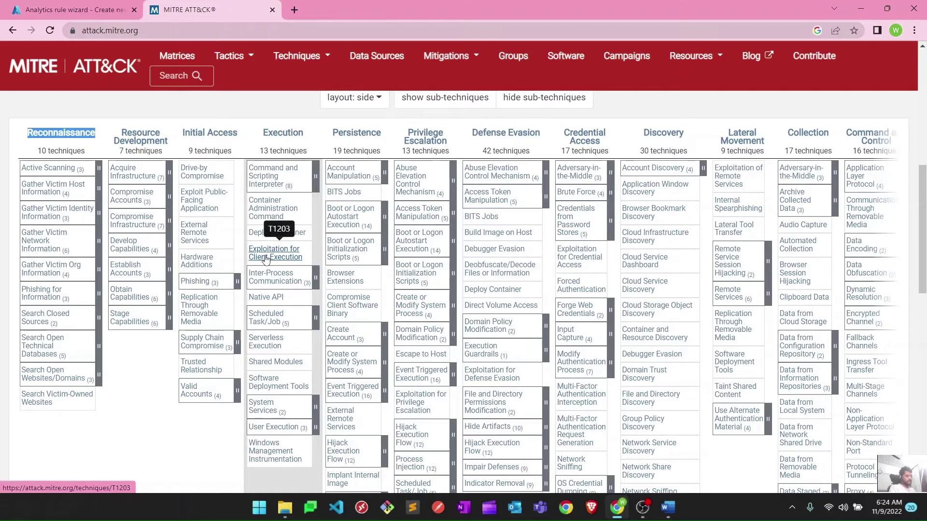
{"action": "left_click", "coordinate": [69, 13]}
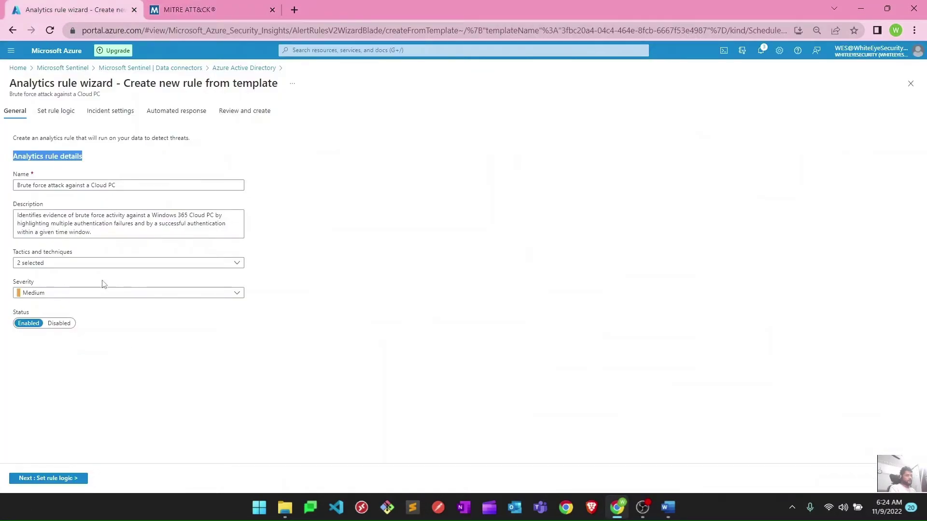
{"action": "left_click", "coordinate": [295, 254]}
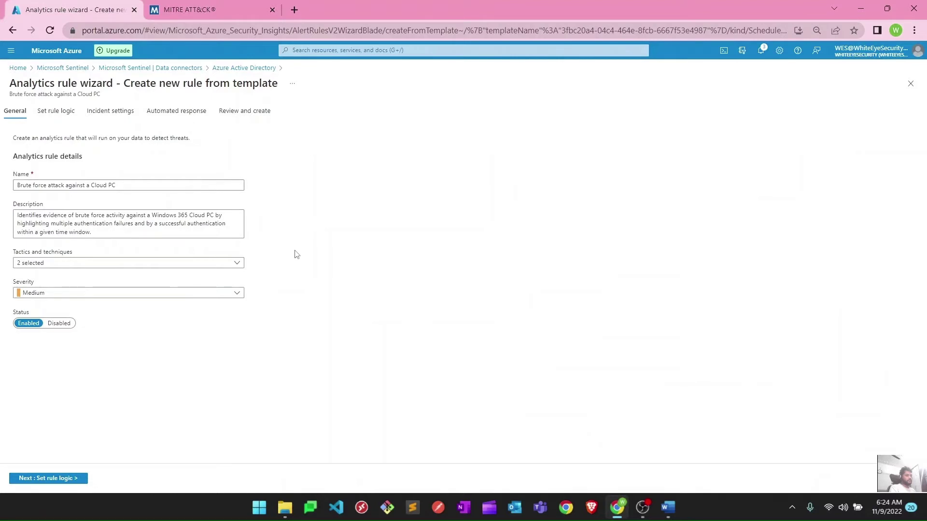
{"action": "left_click", "coordinate": [104, 264]}
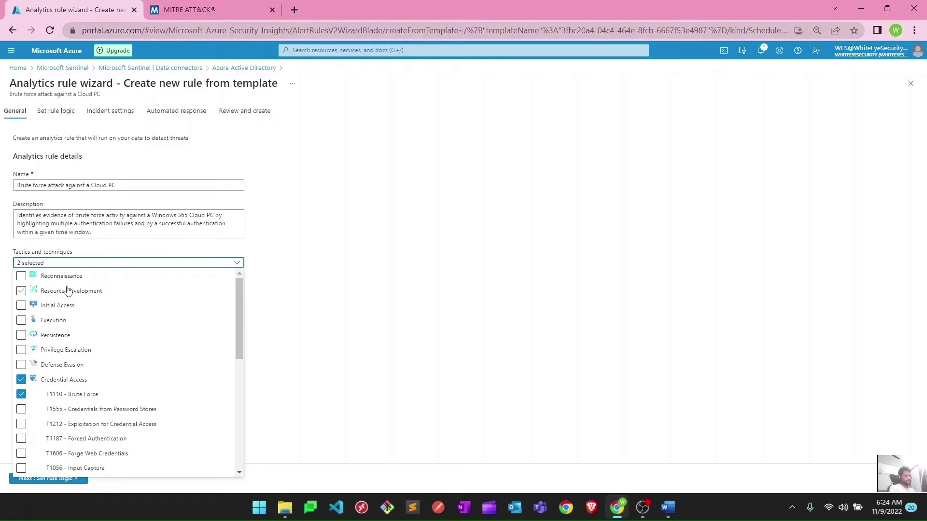
Review the rule's name, the available severity levels and the selected Credential Access tactic and brute force technique
{"action": "left_click", "coordinate": [133, 187]}
{"action": "left_click_drag", "start_coordinate": [124, 185], "coordinate": [15, 181]}
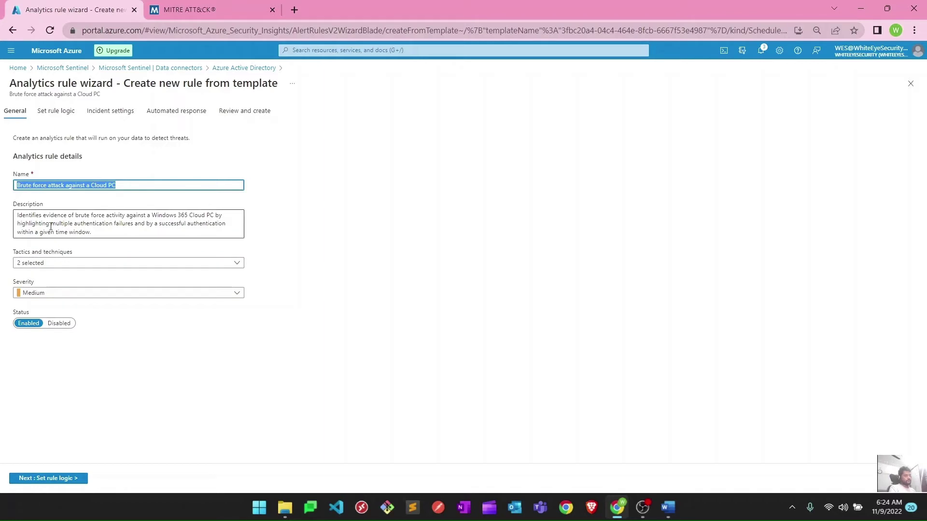
{"action": "left_click", "coordinate": [50, 293]}
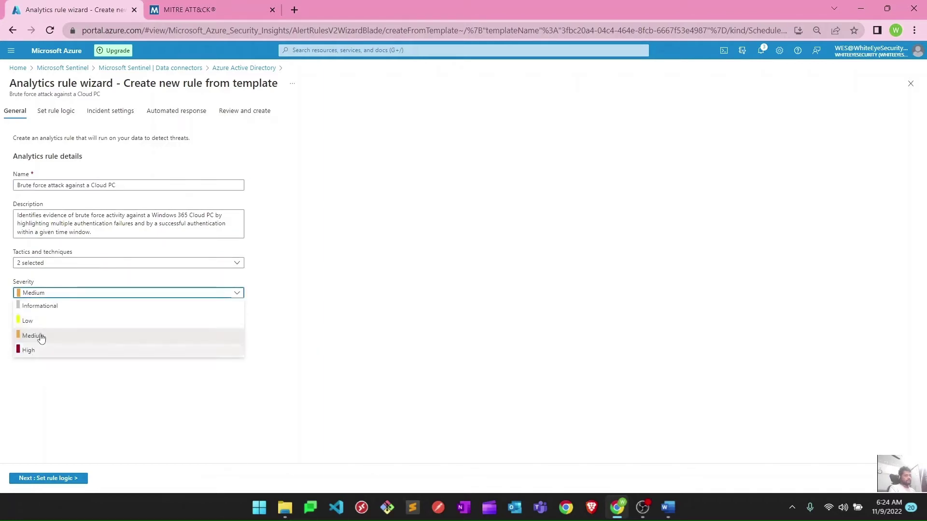
{"action": "left_click", "coordinate": [74, 265]}
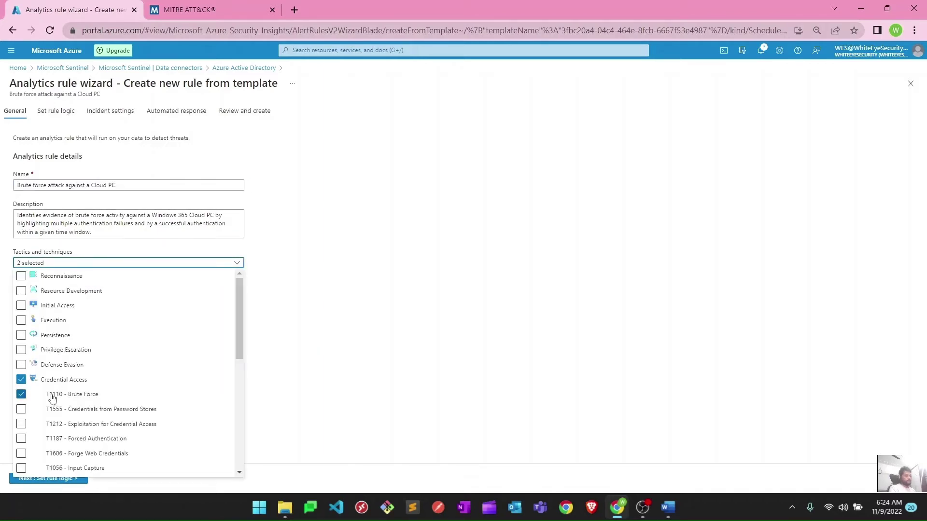
{"action": "left_click", "coordinate": [318, 260]}
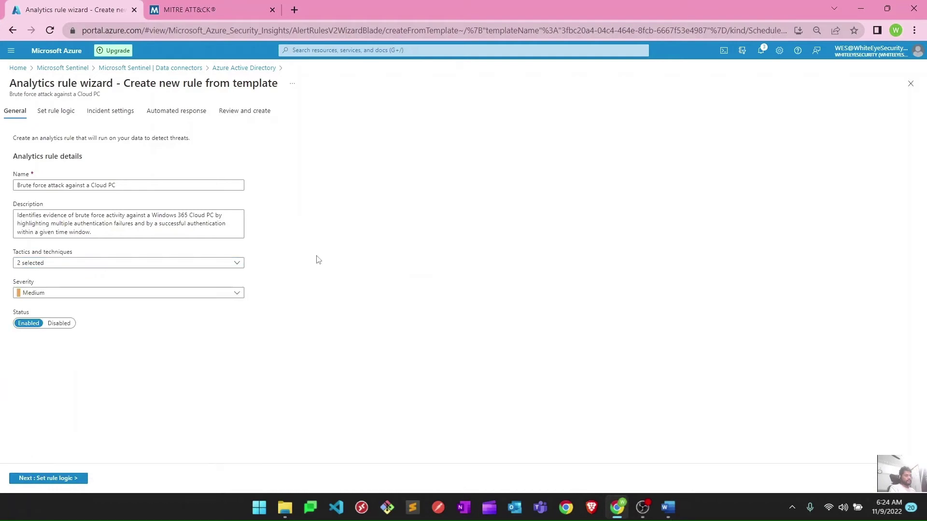
Continue to the rule logic stage and read the full rule query in the enlarged editor before shrinking it back
{"action": "left_click", "coordinate": [71, 478]}
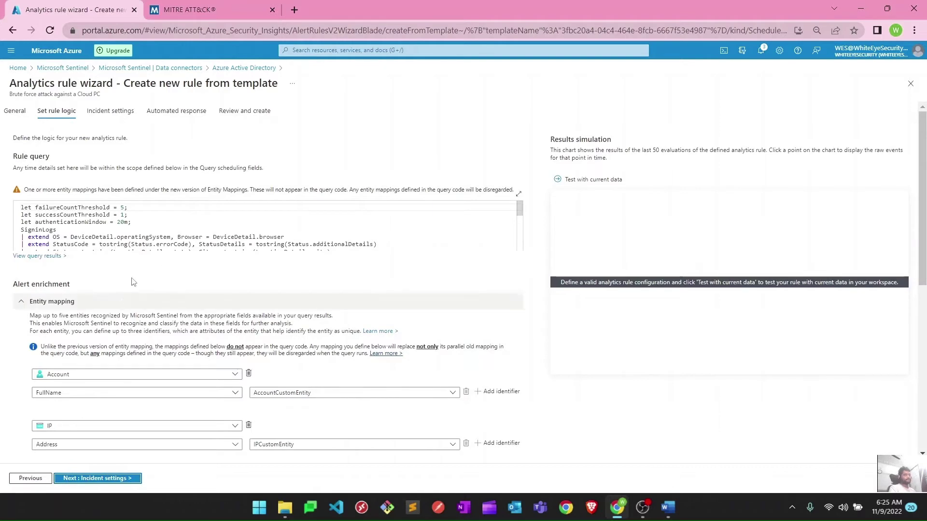
{"action": "left_click", "coordinate": [518, 194]}
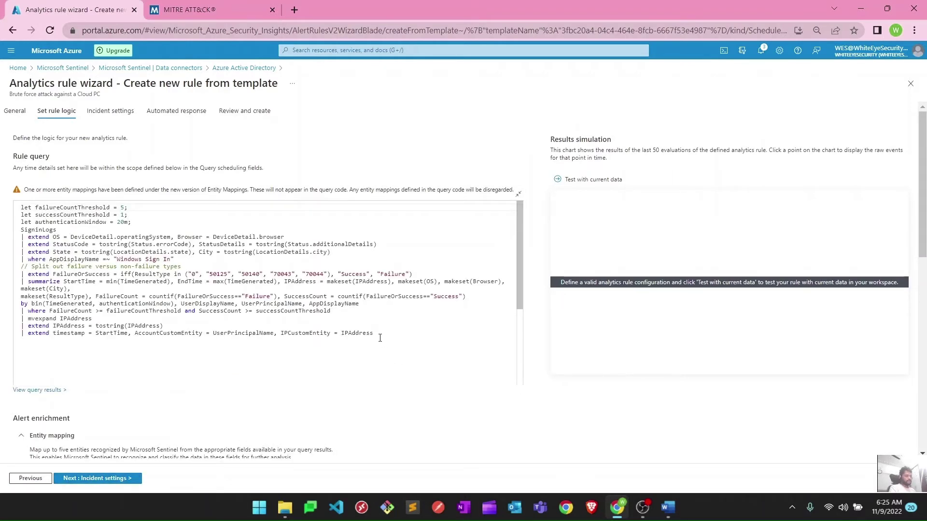
{"action": "left_click_drag", "start_coordinate": [379, 334], "coordinate": [13, 211]}
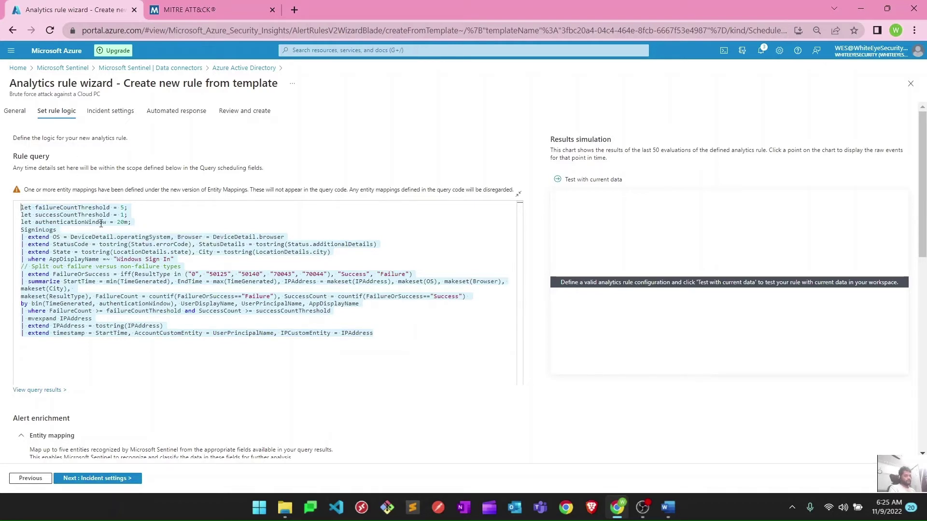
{"action": "left_click", "coordinate": [71, 311], "text": "shift"}
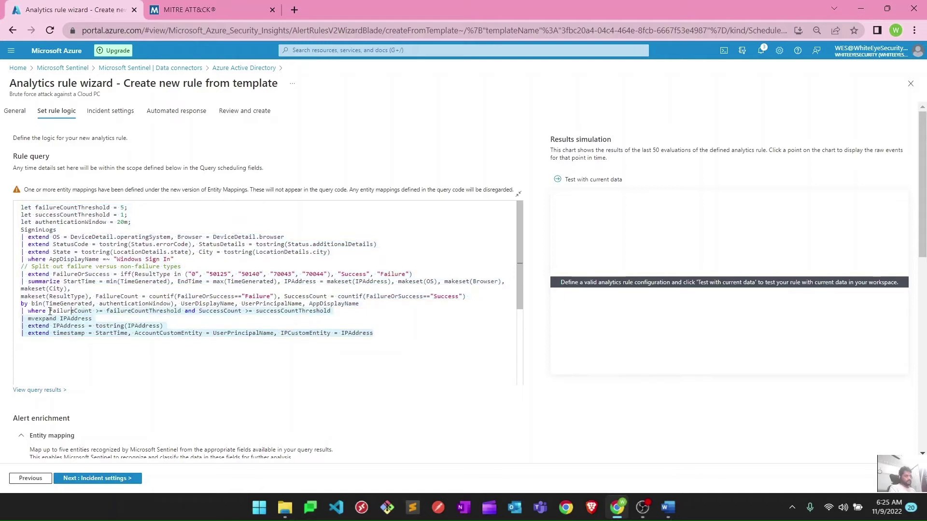
{"action": "left_click", "coordinate": [21, 313], "text": "shift"}
{"action": "key", "text": "ctrl+a"}
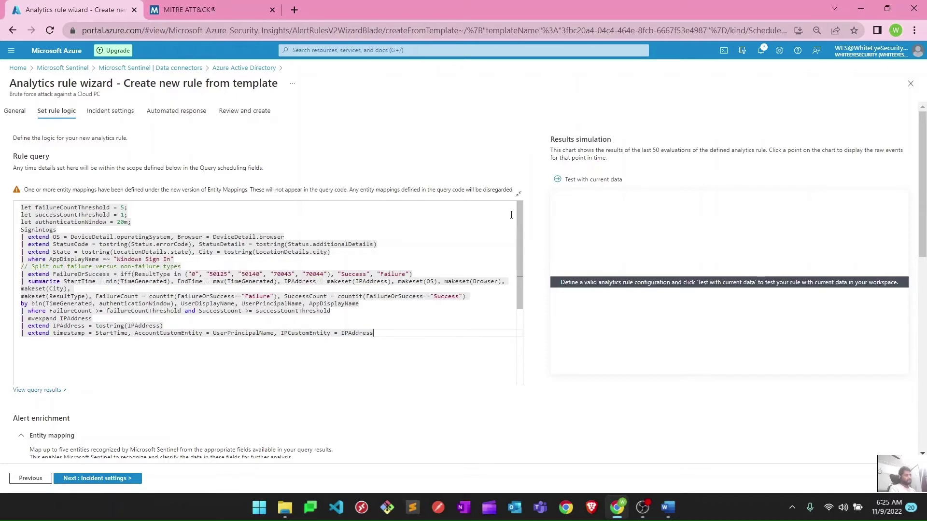
{"action": "left_click", "coordinate": [519, 195]}
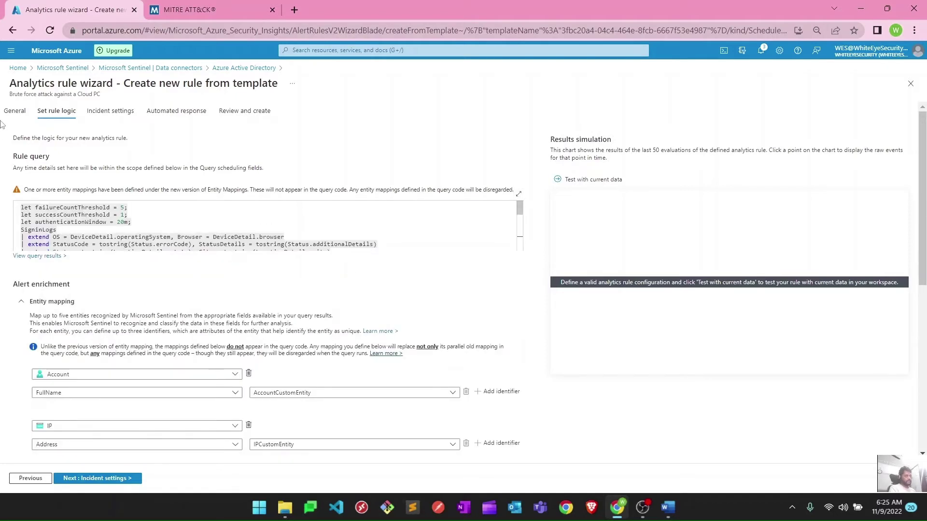
{"action": "left_click_drag", "start_coordinate": [13, 143], "coordinate": [49, 158]}
{"action": "scroll", "coordinate": [233, 218], "scroll_direction": "down", "scroll_amount": 1}
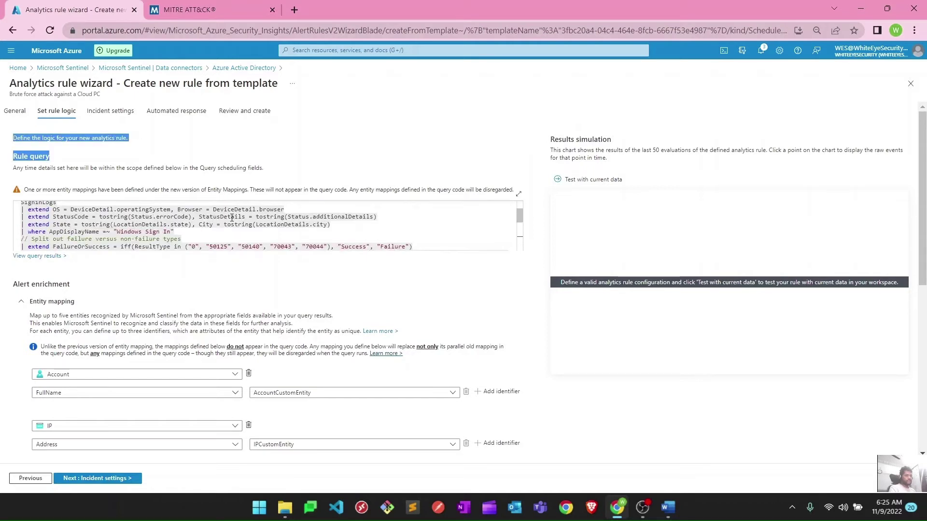
Examine the Account and IP entity mappings under Alert enrichment, collapsing and reopening the Entity mapping section
{"action": "scroll", "coordinate": [232, 218], "scroll_direction": "down", "scroll_amount": 5}
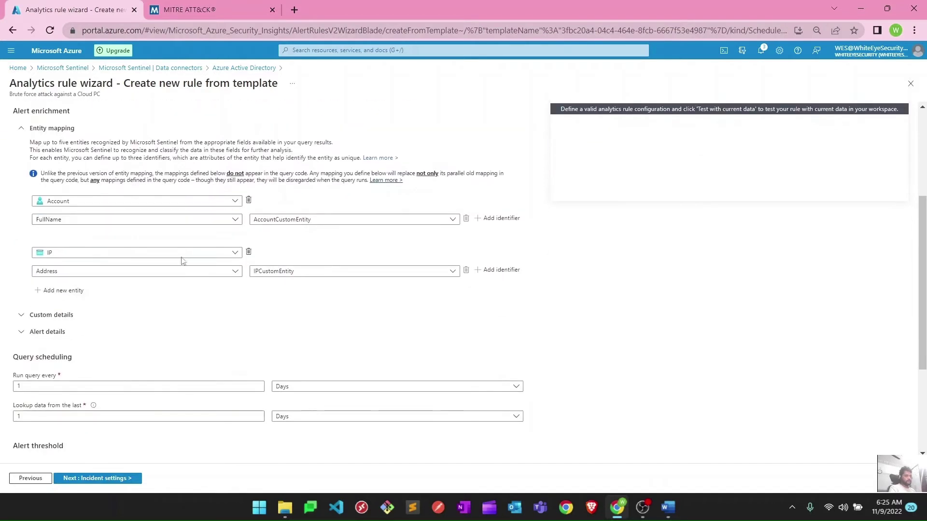
{"action": "left_click_drag", "start_coordinate": [17, 112], "coordinate": [20, 101]}
{"action": "left_click", "coordinate": [88, 242]}
{"action": "scroll", "coordinate": [89, 242], "scroll_direction": "down", "scroll_amount": 3}
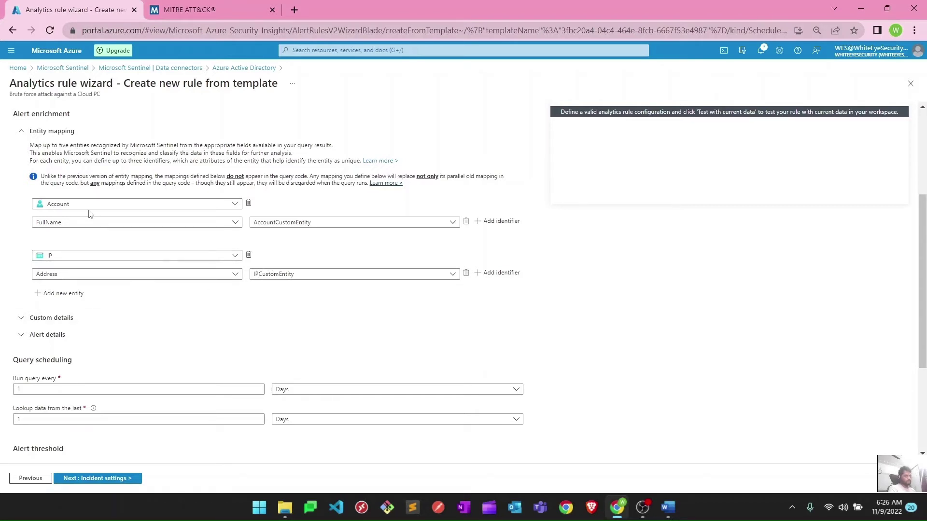
{"action": "triple_click", "coordinate": [32, 136]}
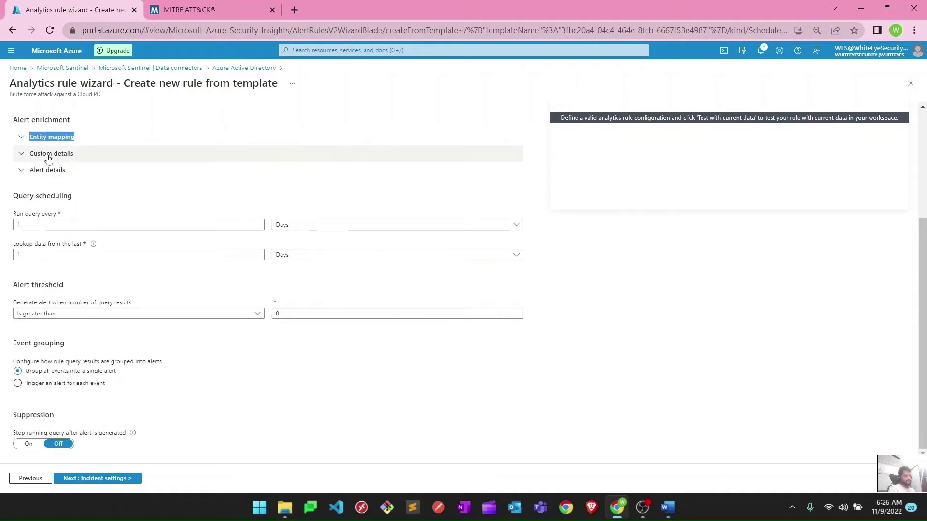
{"action": "left_click", "coordinate": [24, 136]}
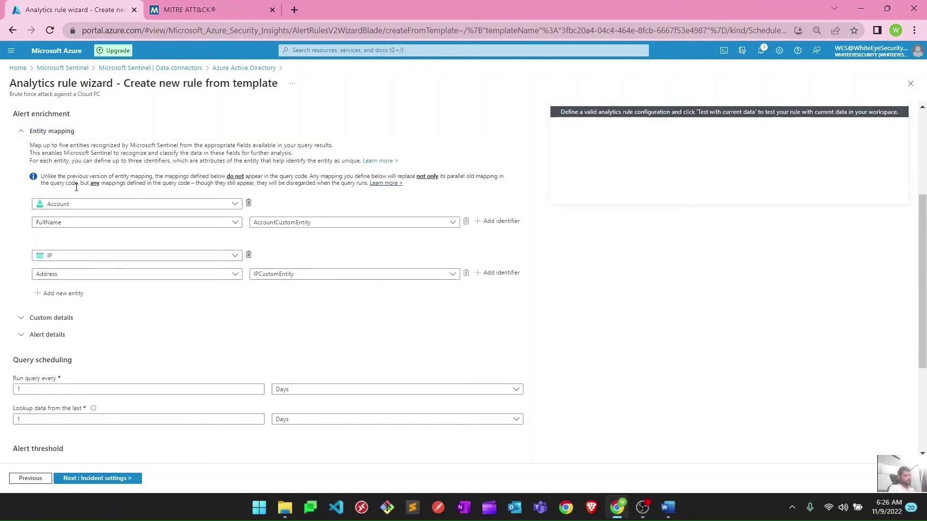
Add a blank entity mapping to browse the available entity types, and remove it again
{"action": "left_click", "coordinate": [68, 294]}
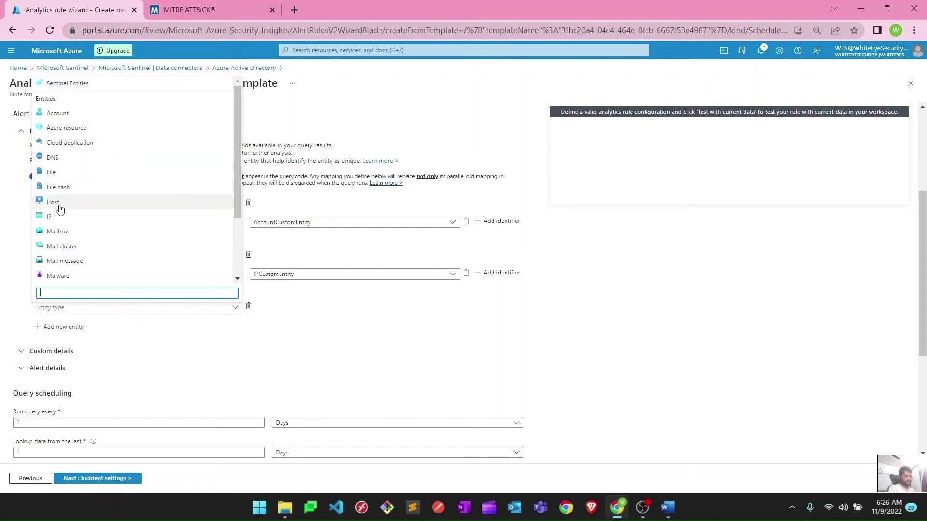
{"action": "left_click", "coordinate": [285, 351]}
{"action": "left_click", "coordinate": [249, 307]}
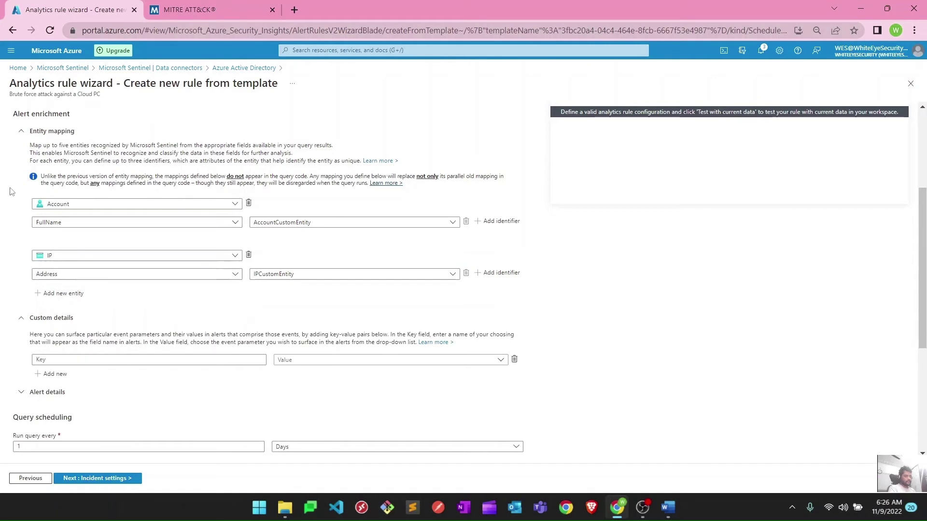
Look over the Custom details key-value pair and the Alert details name, description, tactic and severity fields
{"action": "scroll", "coordinate": [85, 240], "scroll_direction": "down", "scroll_amount": 3}
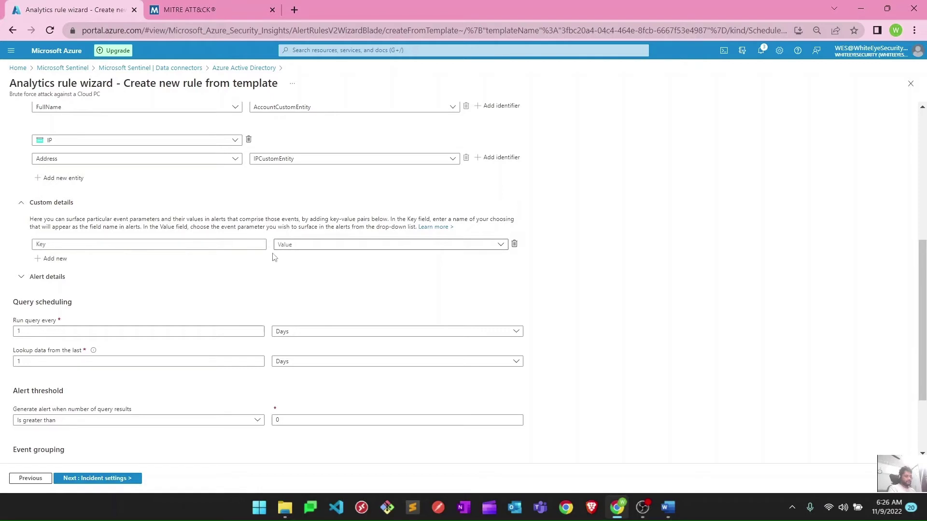
{"action": "left_click", "coordinate": [32, 280]}
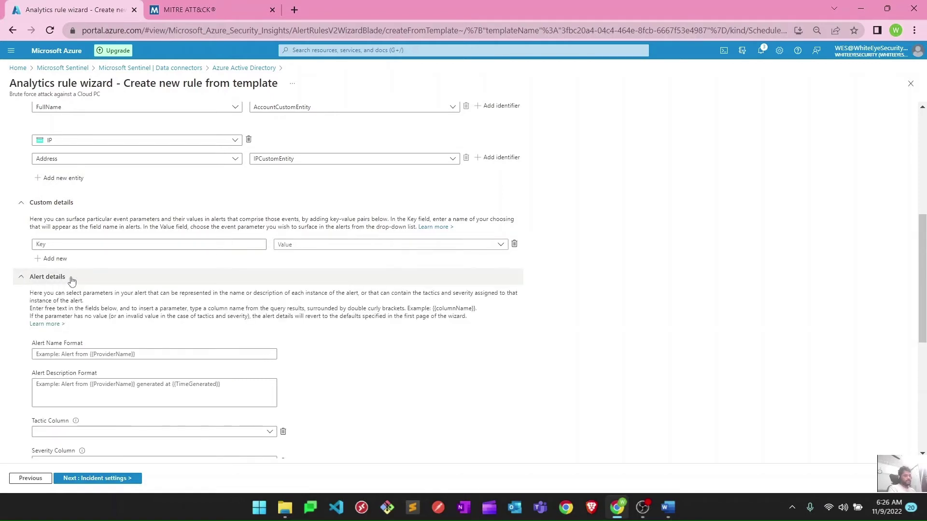
{"action": "scroll", "coordinate": [39, 277], "scroll_direction": "down", "scroll_amount": 3}
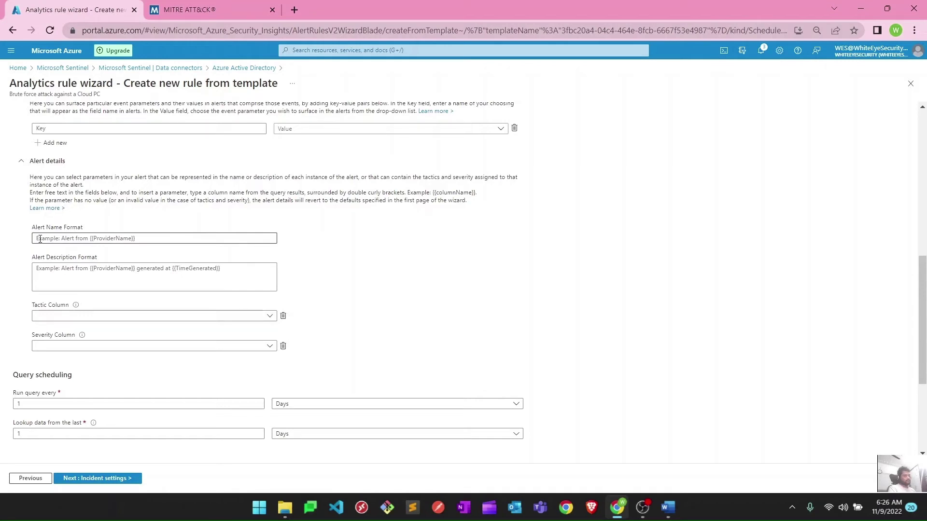
{"action": "scroll", "coordinate": [40, 239], "scroll_direction": "down", "scroll_amount": 1}
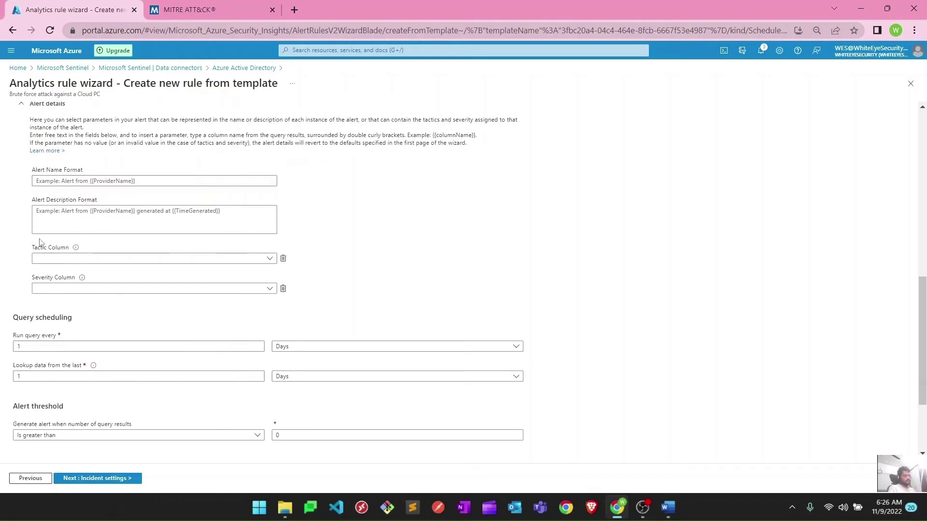
{"action": "scroll", "coordinate": [41, 242], "scroll_direction": "up", "scroll_amount": 5}
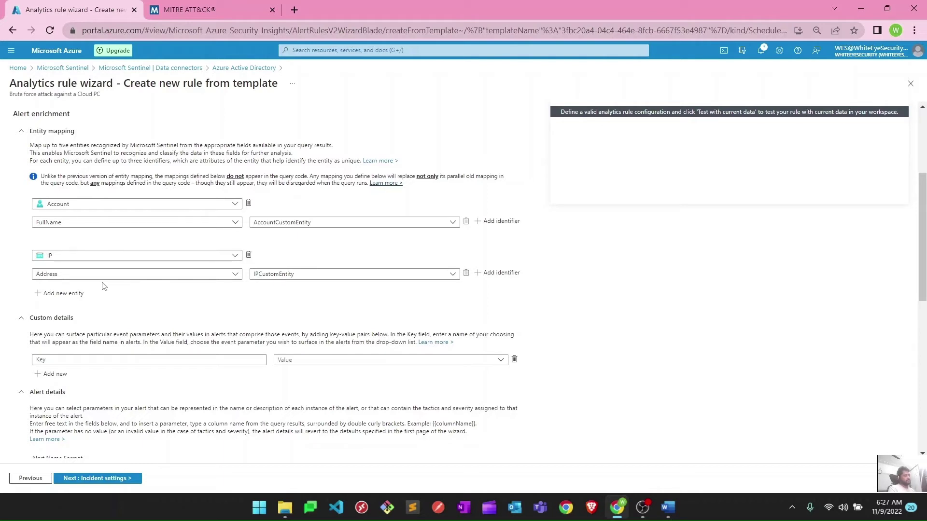
Review the Query scheduling section and the time units offered for how often the query runs
{"action": "scroll", "coordinate": [99, 260], "scroll_direction": "down", "scroll_amount": 4}
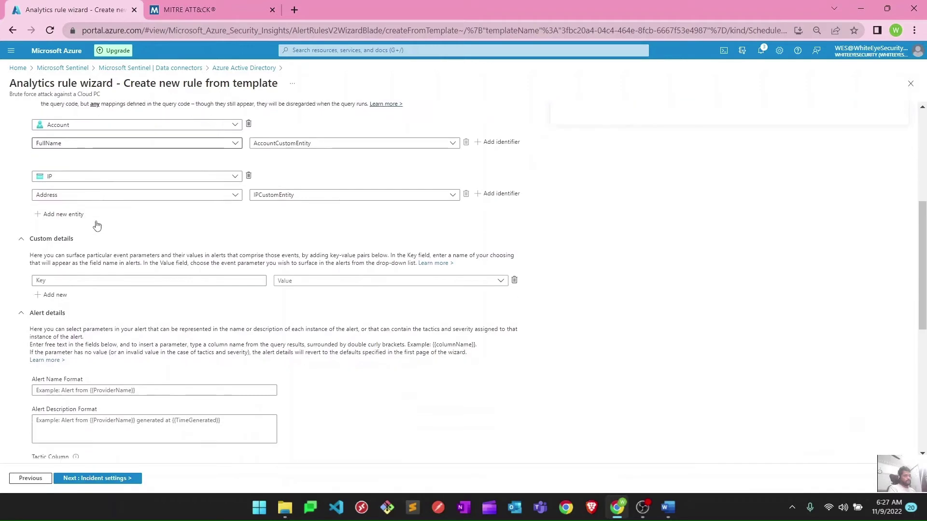
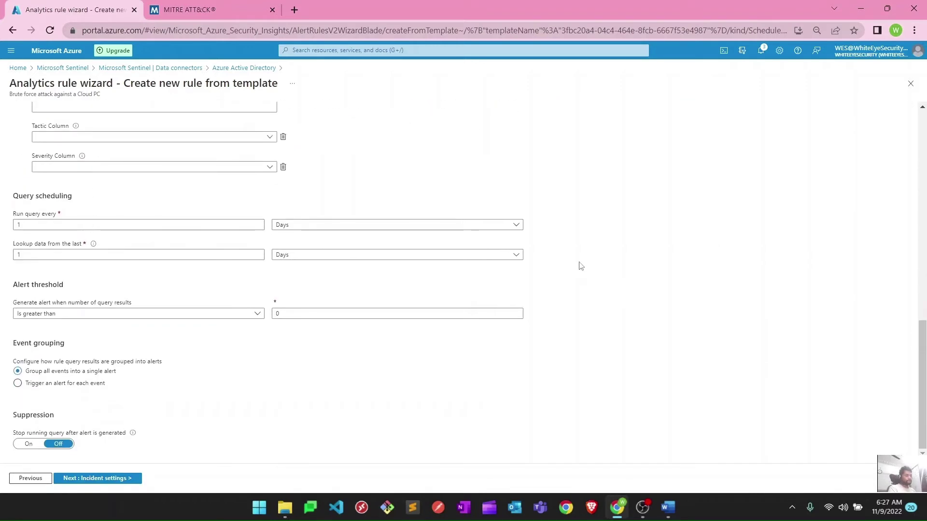
{"action": "left_click_drag", "start_coordinate": [521, 265], "coordinate": [81, 202]}
{"action": "left_click", "coordinate": [19, 190]}
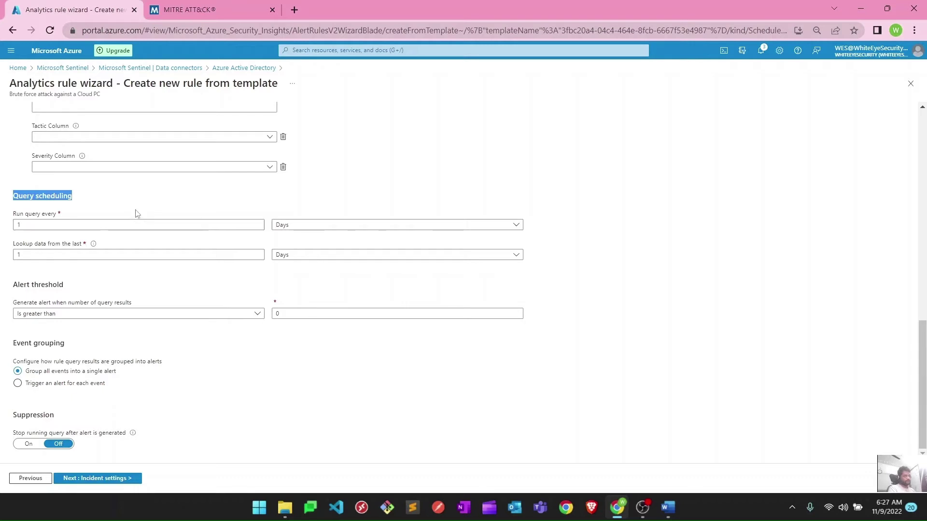
{"action": "left_click", "coordinate": [51, 223]}
{"action": "left_click_drag", "start_coordinate": [14, 217], "coordinate": [56, 214]}
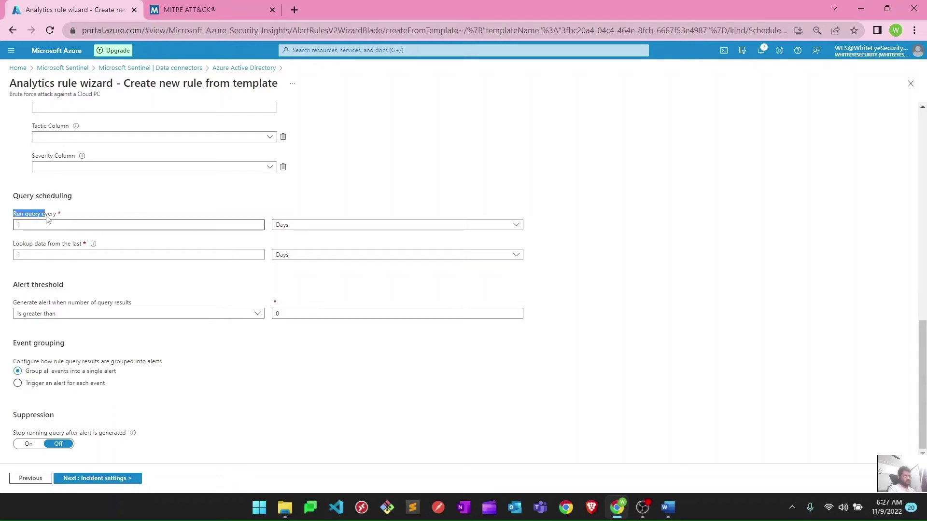
{"action": "left_click", "coordinate": [288, 227]}
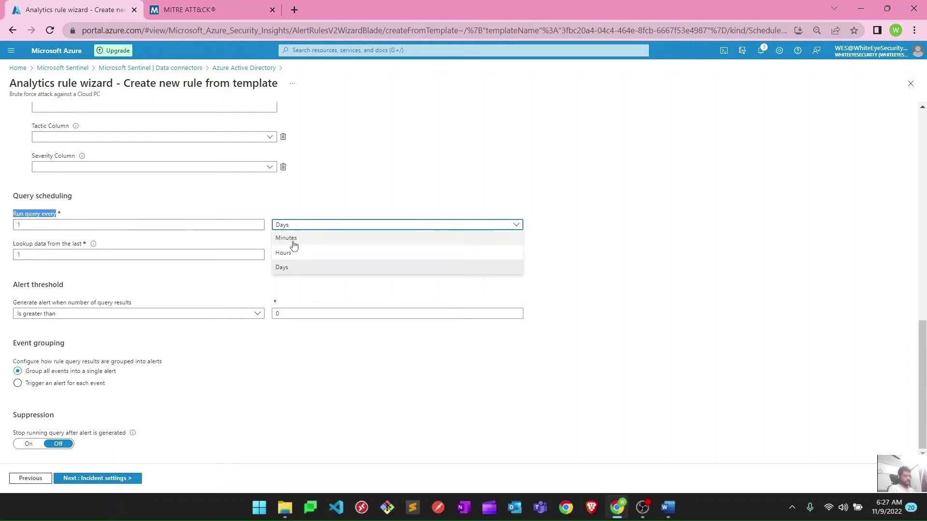
{"action": "left_click", "coordinate": [369, 203]}
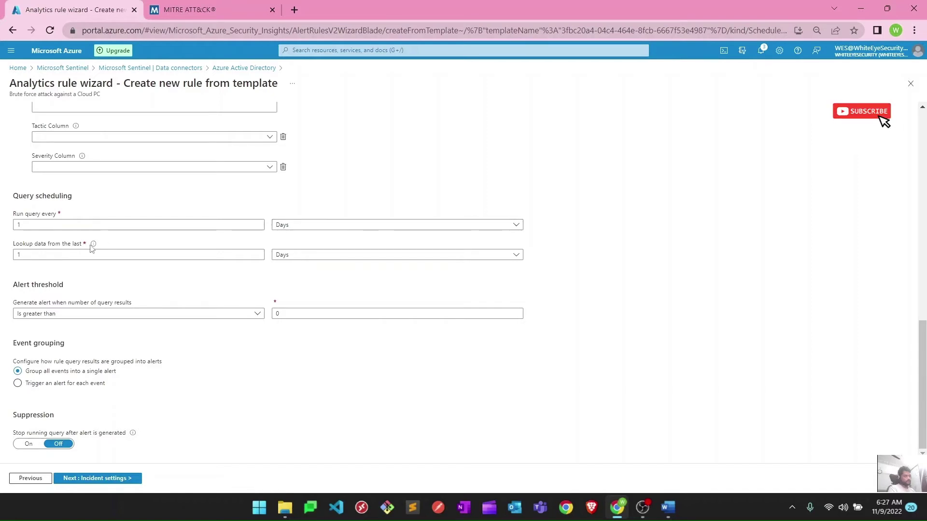
Check the time units offered for the data lookup period, keeping Days selected
{"action": "left_click_drag", "start_coordinate": [14, 246], "coordinate": [89, 248]}
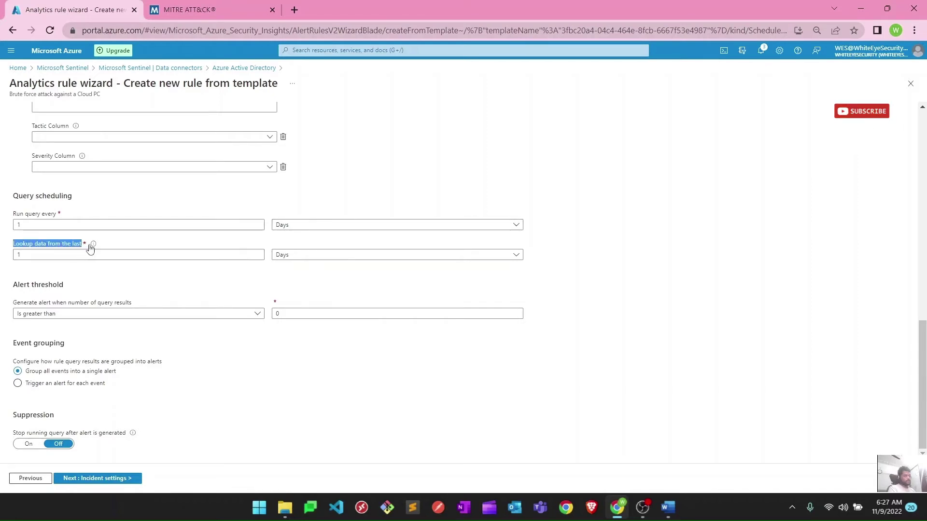
{"action": "left_click", "coordinate": [281, 256]}
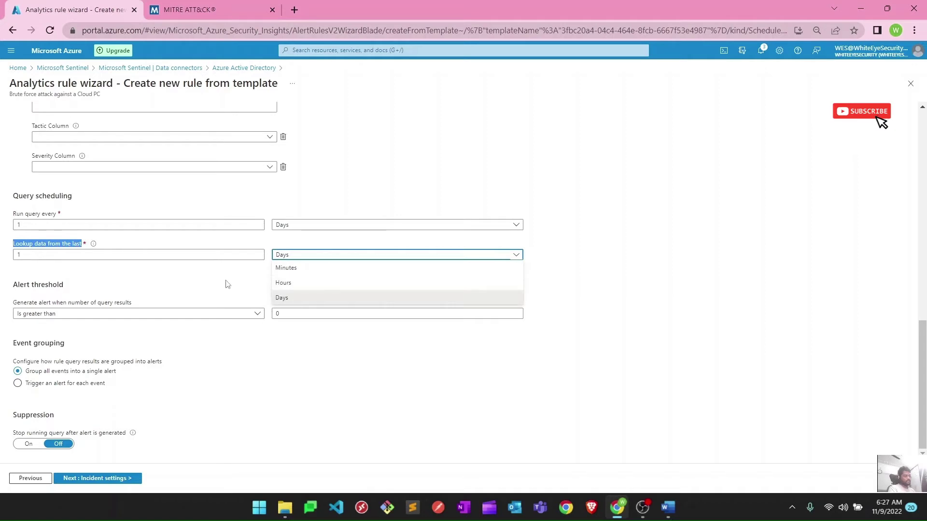
{"action": "left_click", "coordinate": [282, 297]}
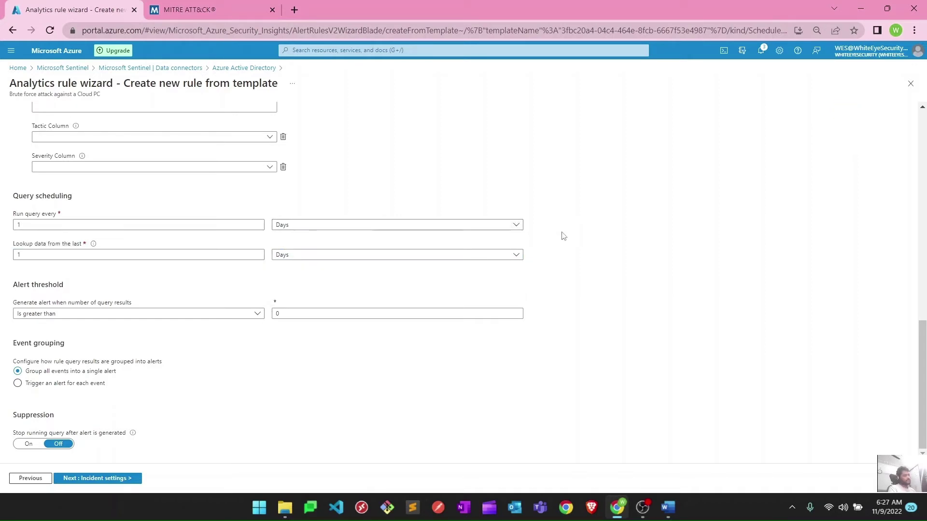
Recheck the time units for the query's run frequency and look over the alert threshold settings
{"action": "triple_click", "coordinate": [500, 233]}
{"action": "left_click", "coordinate": [380, 275]}
{"action": "left_click", "coordinate": [318, 226]}
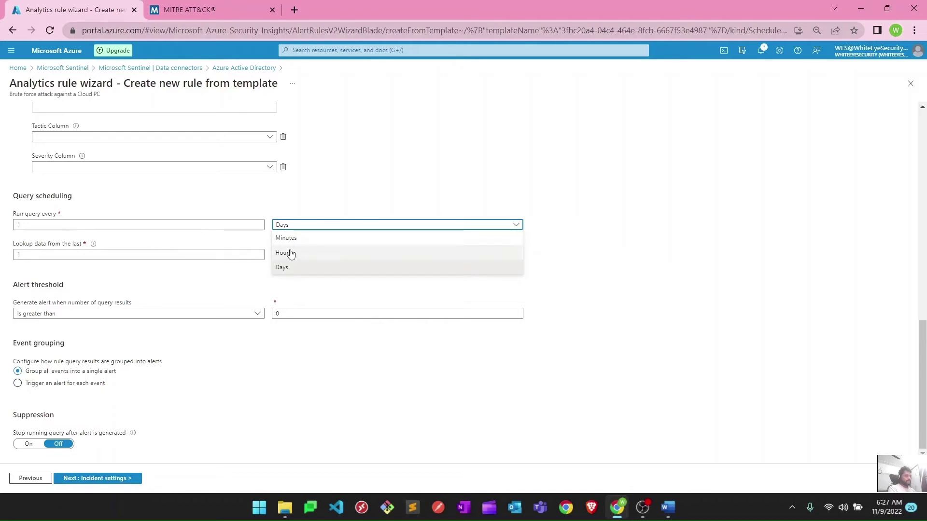
{"action": "left_click", "coordinate": [608, 229]}
{"action": "left_click_drag", "start_coordinate": [12, 195], "coordinate": [151, 202]}
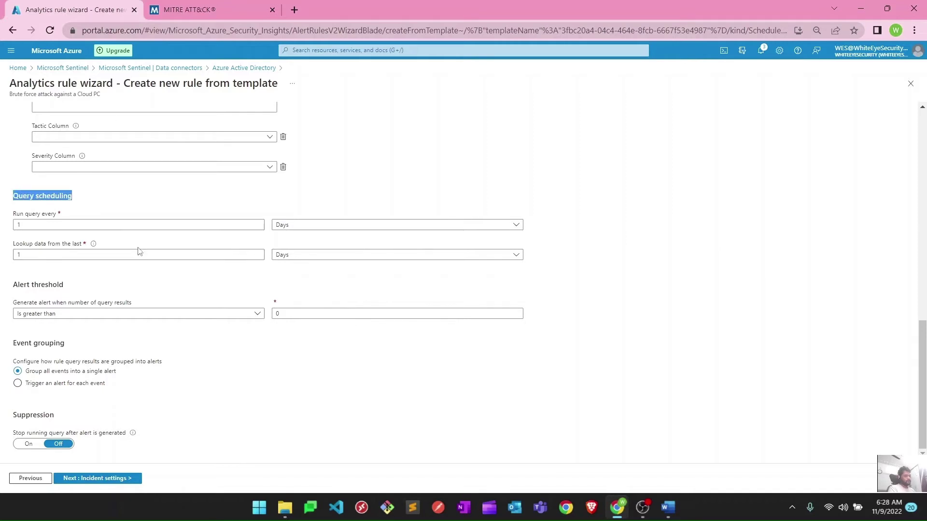
{"action": "left_click_drag", "start_coordinate": [12, 290], "coordinate": [77, 285]}
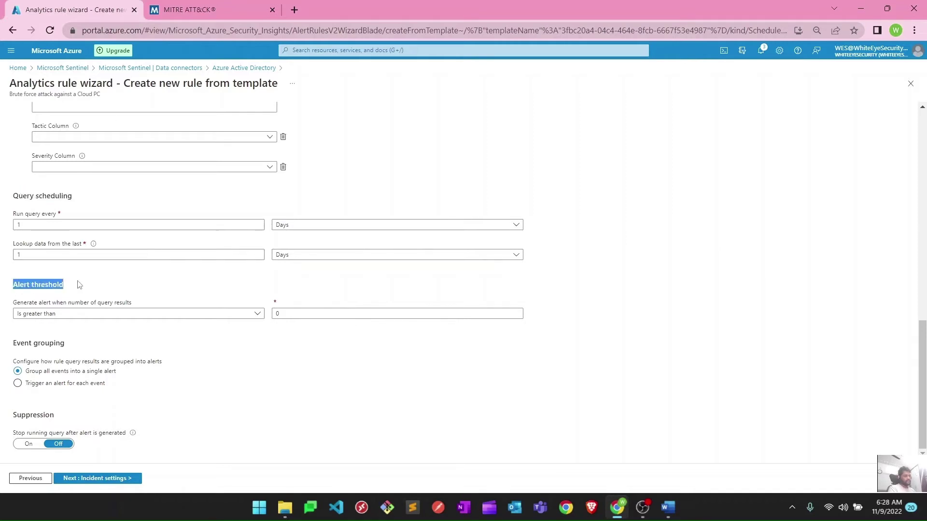
{"action": "left_click", "coordinate": [10, 303]}
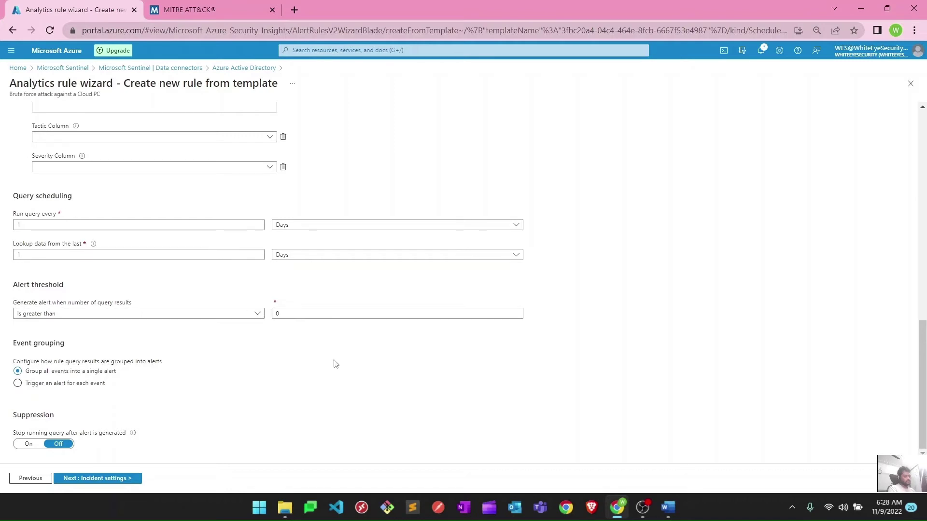
Review the alert threshold value and the Event grouping options for how query results are grouped into alerts
{"action": "left_click", "coordinate": [285, 313]}
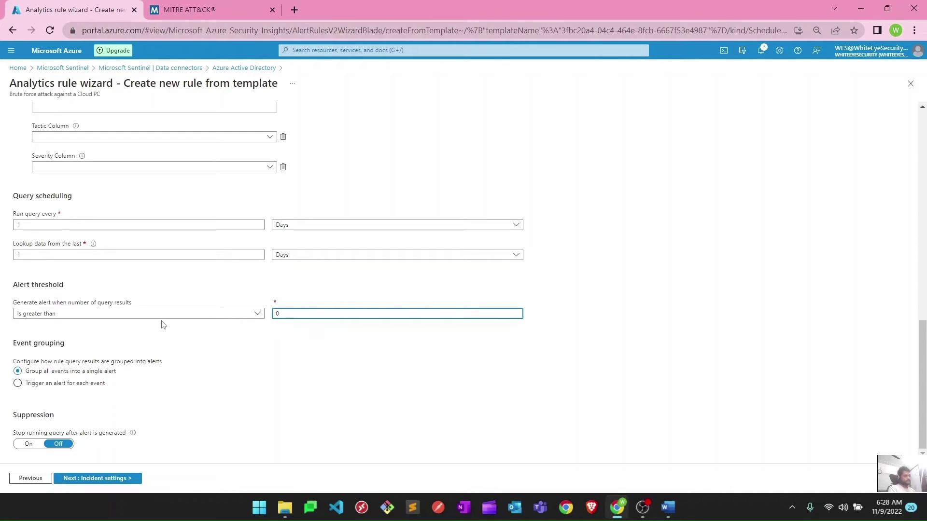
{"action": "left_click", "coordinate": [757, 236]}
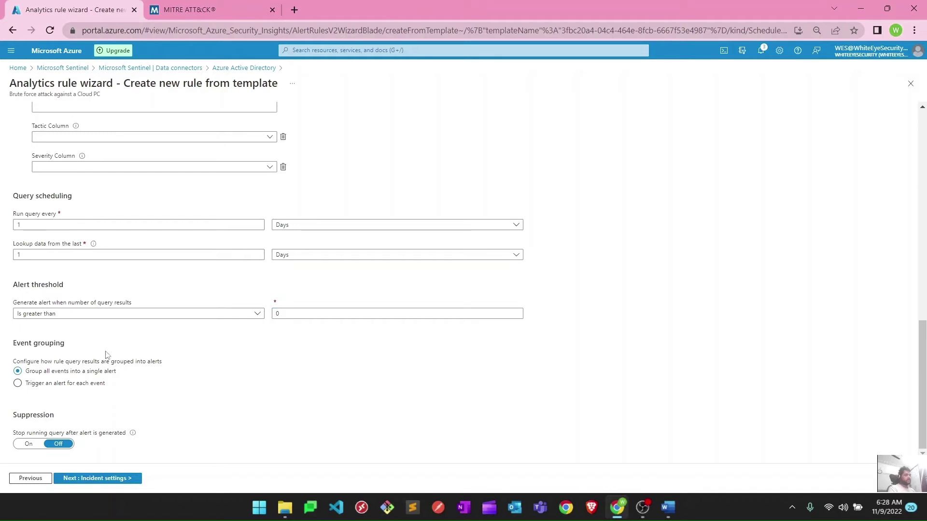
{"action": "left_click_drag", "start_coordinate": [14, 345], "coordinate": [89, 348]}
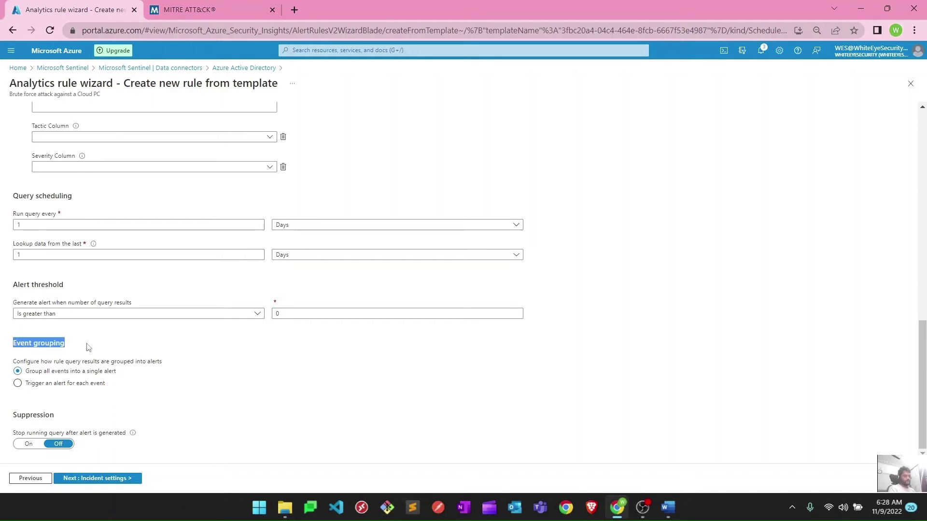
{"action": "left_click_drag", "start_coordinate": [14, 363], "coordinate": [169, 363]}
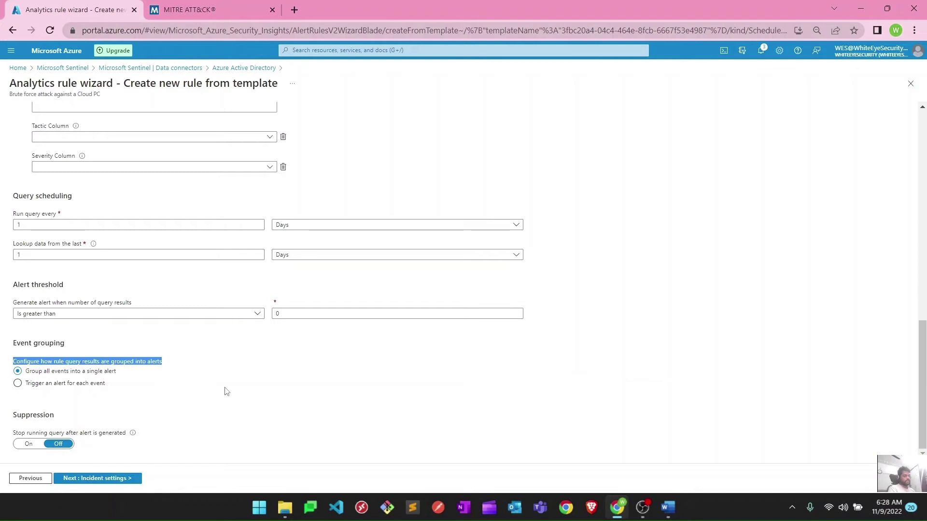
Advance the rule wizard to Incident settings, revisiting the Set rule logic page for a brief recheck on the way
{"action": "left_click", "coordinate": [114, 478]}
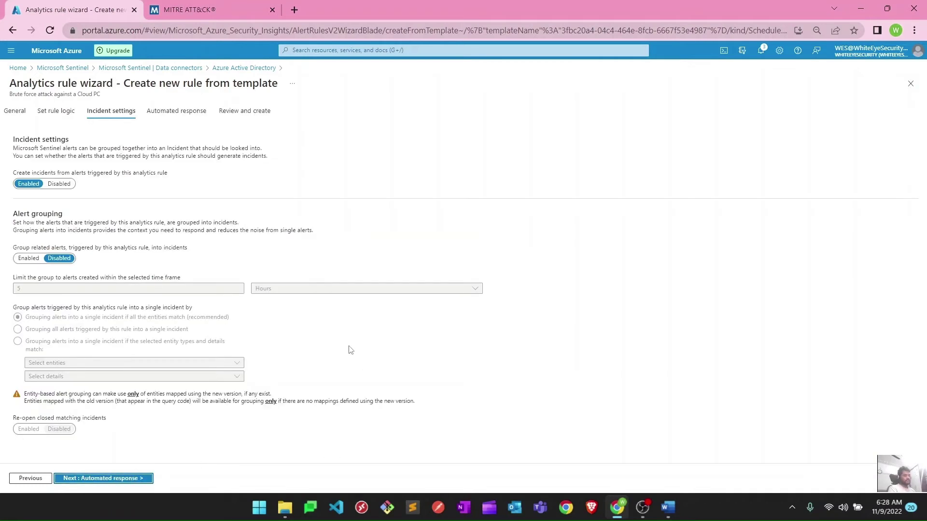
{"action": "left_click", "coordinate": [51, 115]}
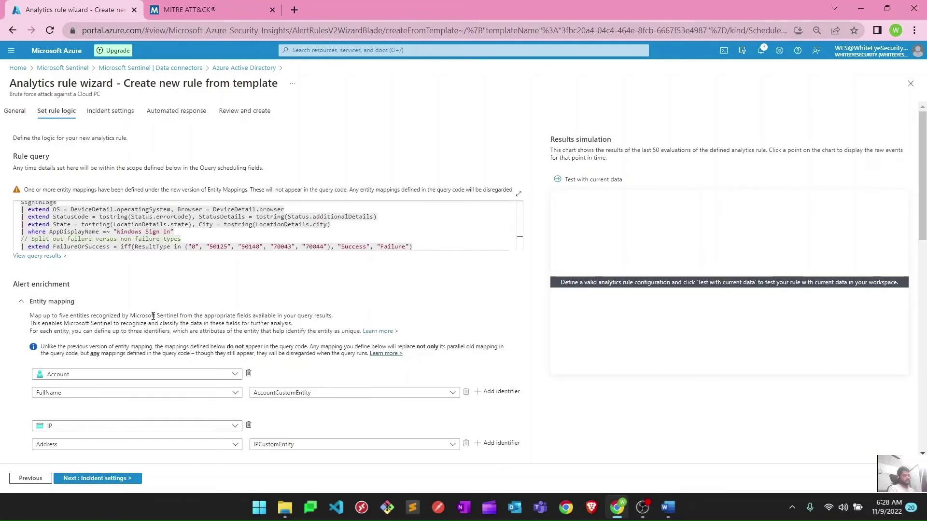
{"action": "scroll", "coordinate": [153, 316], "scroll_direction": "down", "scroll_amount": 5}
{"action": "scroll", "coordinate": [129, 172], "scroll_direction": "up", "scroll_amount": 5}
{"action": "left_click", "coordinate": [110, 111]}
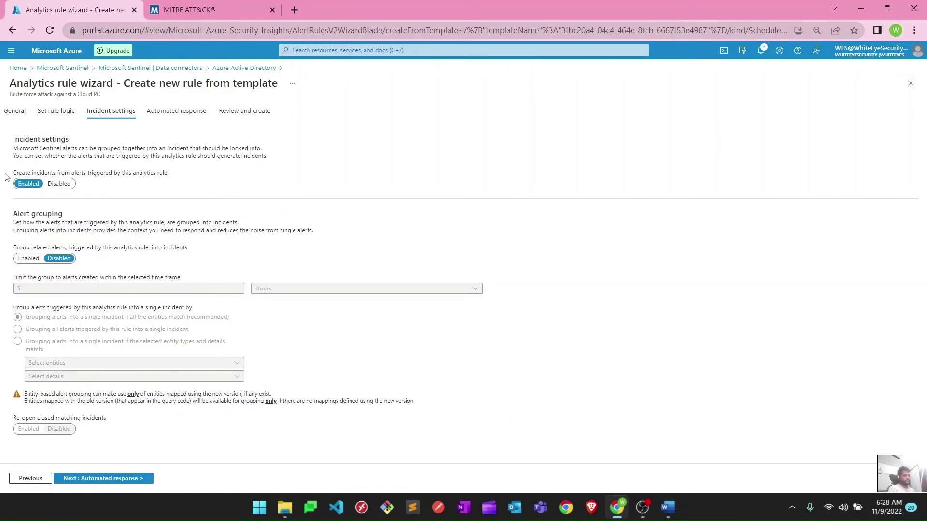
Read the options for creating incidents from triggered alerts and for grouping related alerts into incidents
{"action": "left_click_drag", "start_coordinate": [13, 172], "coordinate": [170, 179]}
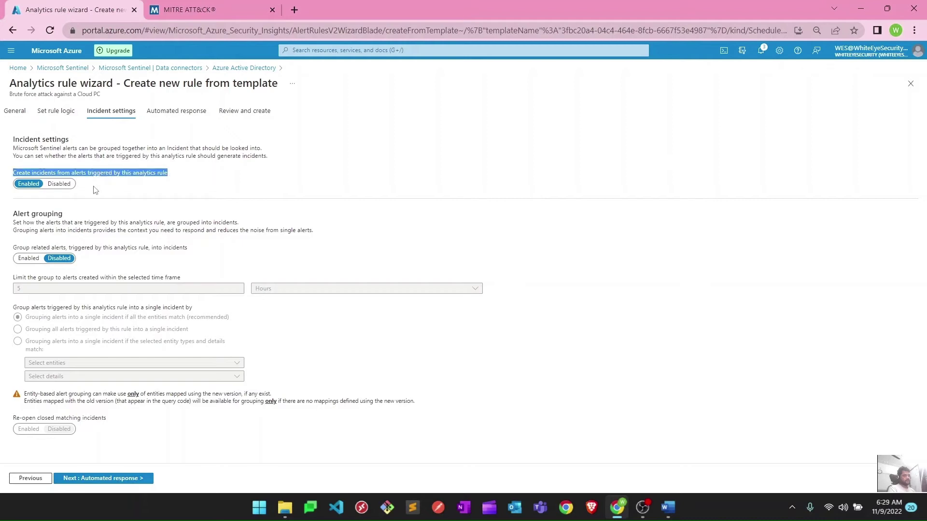
{"action": "left_click", "coordinate": [18, 197]}
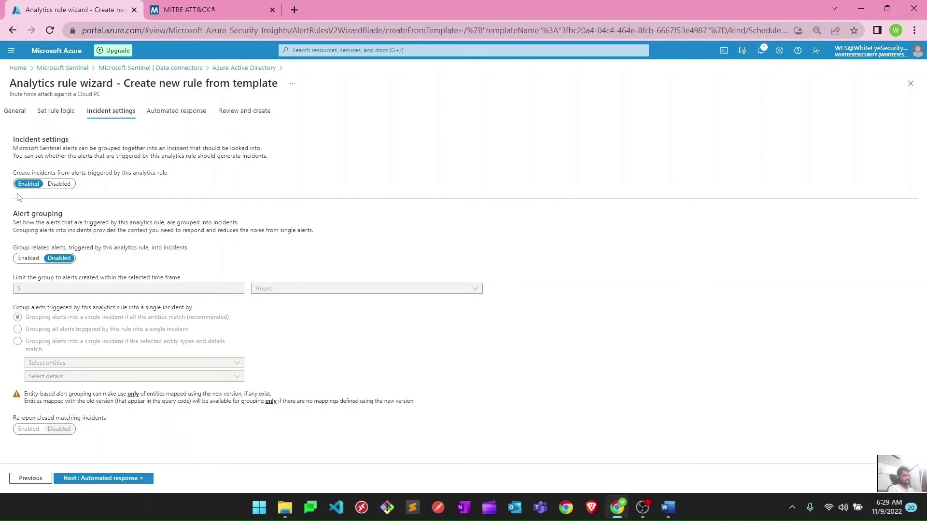
{"action": "left_click_drag", "start_coordinate": [168, 177], "coordinate": [11, 174]}
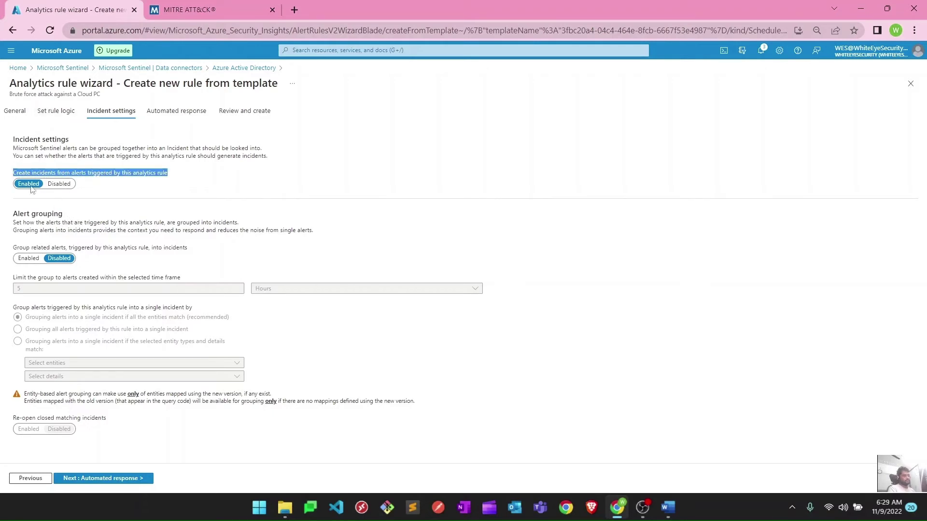
{"action": "left_click_drag", "start_coordinate": [12, 247], "coordinate": [197, 250]}
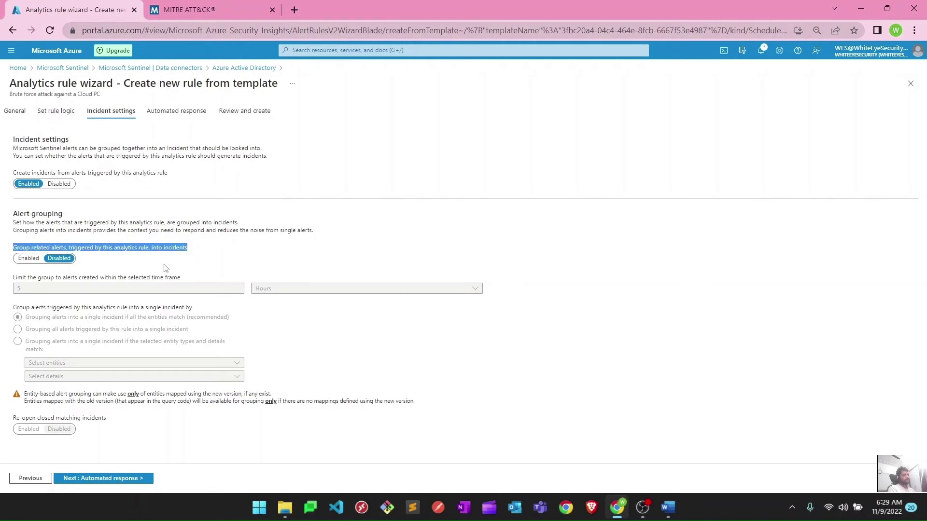
Enable related-alert grouping temporarily to inspect its time frame value and units, and set it back to Disabled
{"action": "left_click", "coordinate": [132, 270]}
{"action": "left_click", "coordinate": [31, 262]}
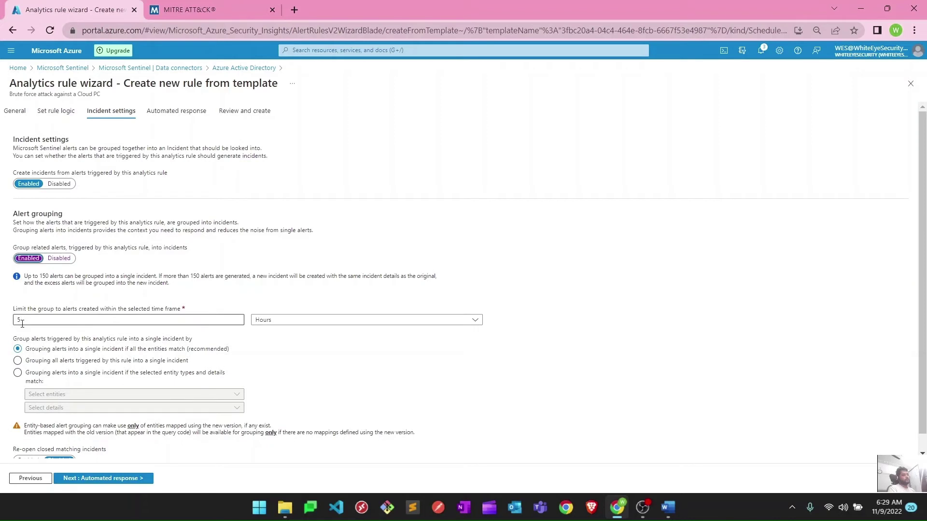
{"action": "left_click", "coordinate": [28, 321]}
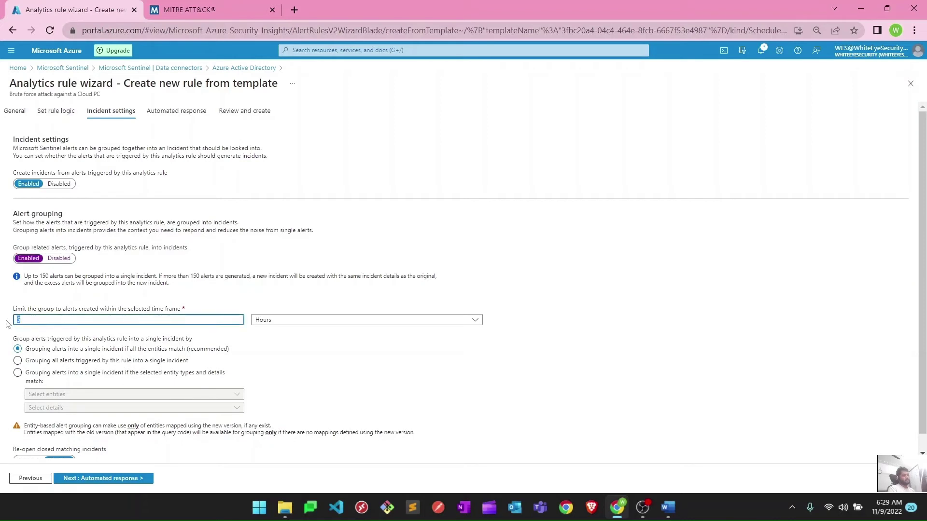
{"action": "left_click", "coordinate": [269, 320]}
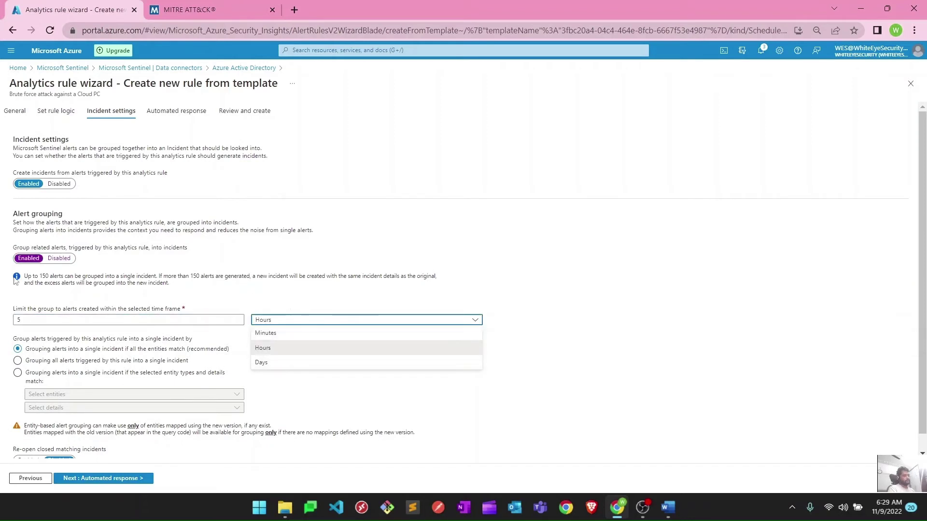
{"action": "left_click", "coordinate": [60, 258]}
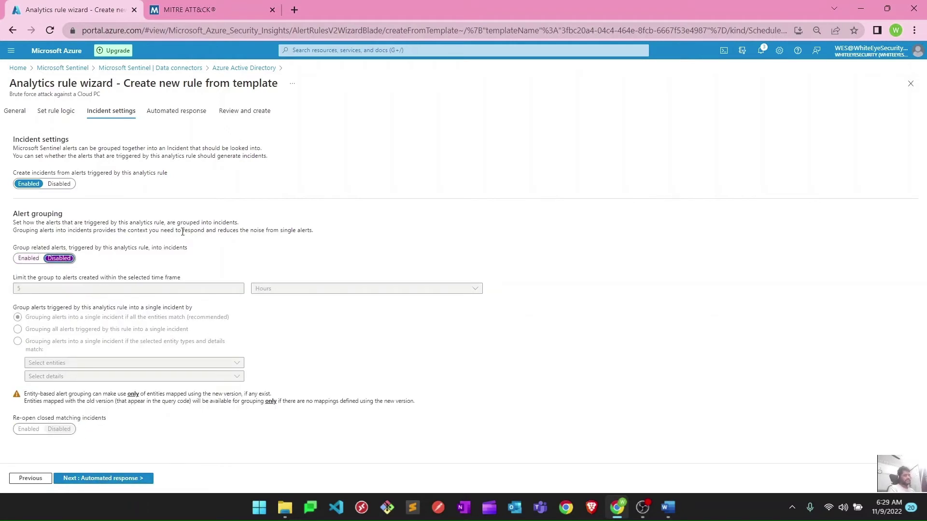
Continue without adding automation rules, review the rule query in the summary, and create the "Brute force attack against a Cloud PC" rule
{"action": "left_click", "coordinate": [101, 478]}
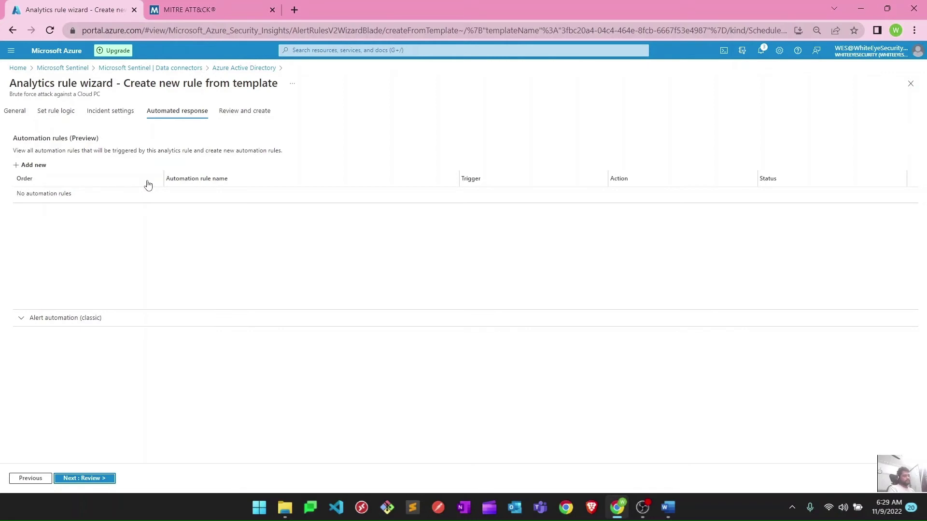
{"action": "left_click_drag", "start_coordinate": [7, 136], "coordinate": [101, 150]}
{"action": "left_click", "coordinate": [72, 484]}
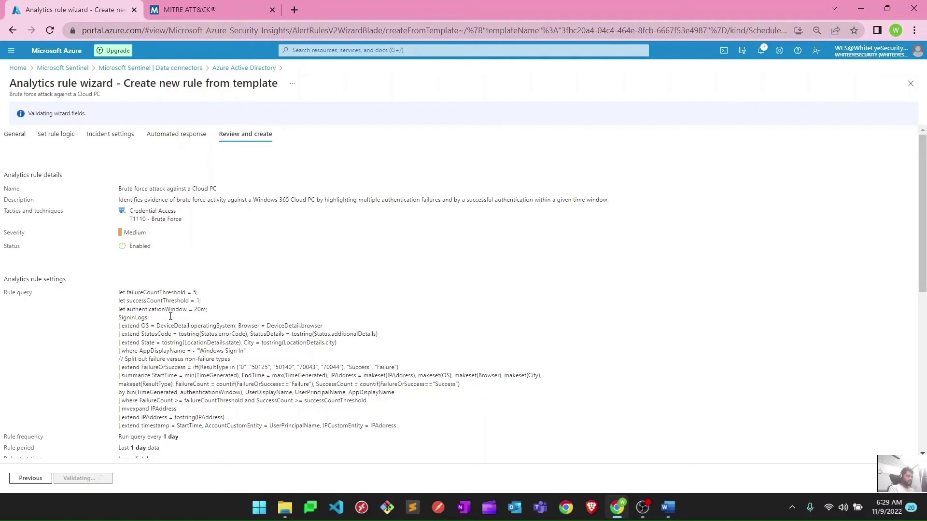
{"action": "left_click_drag", "start_coordinate": [376, 423], "coordinate": [118, 278]}
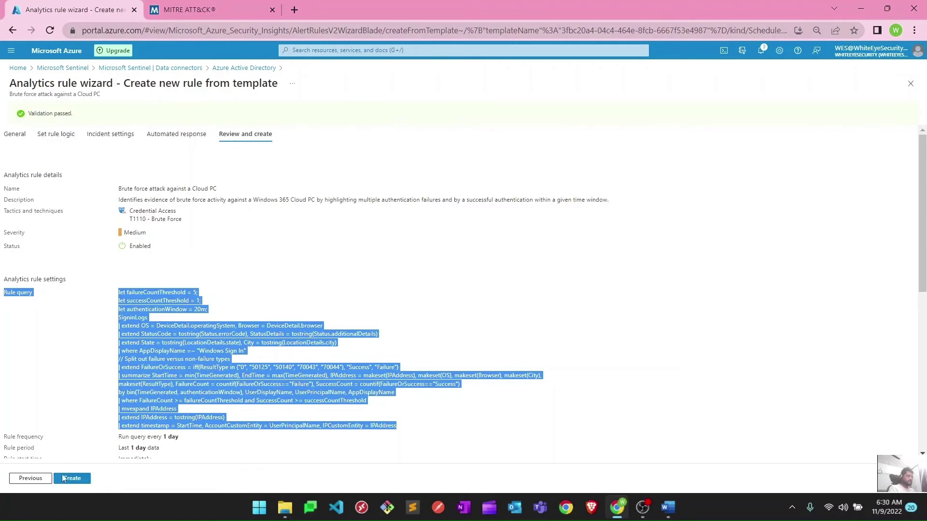
{"action": "left_click", "coordinate": [64, 479]}
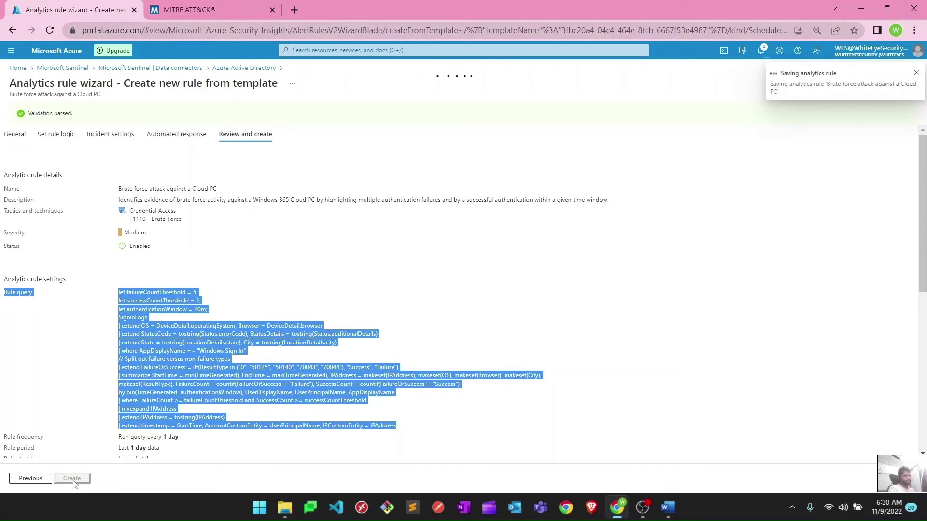
{"action": "left_click", "coordinate": [824, 140]}
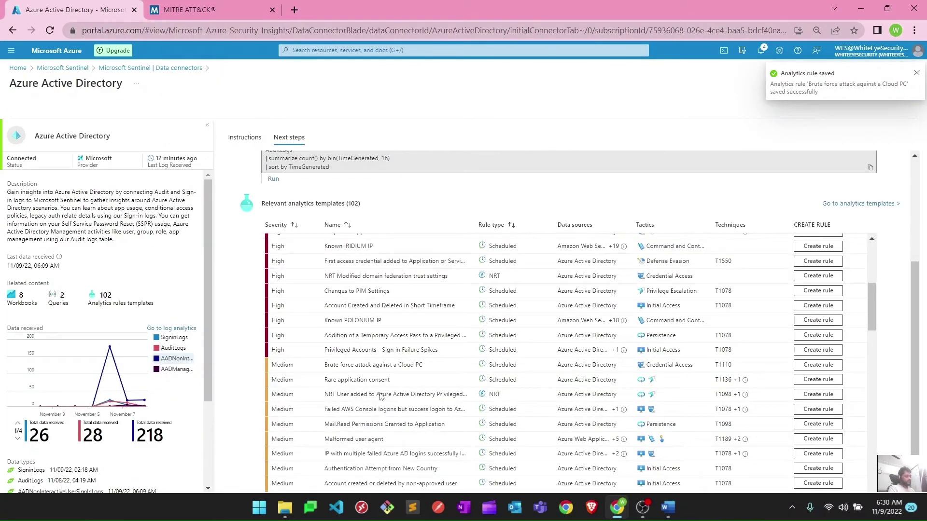
Look through the relevant analytics templates and return to the beginning of the Azure Active Directory connector's Next steps page
{"action": "scroll", "coordinate": [380, 396], "scroll_direction": "down", "scroll_amount": 3}
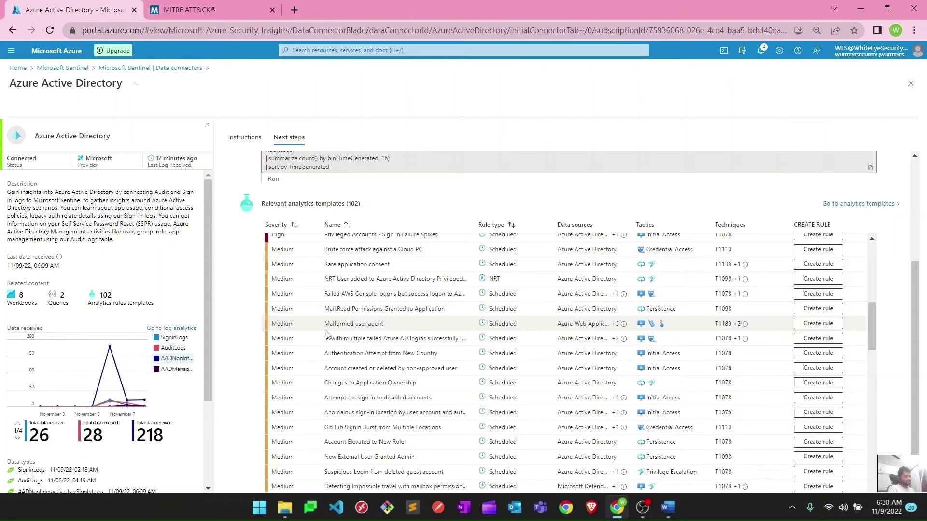
{"action": "scroll", "coordinate": [326, 333], "scroll_direction": "up", "scroll_amount": 5}
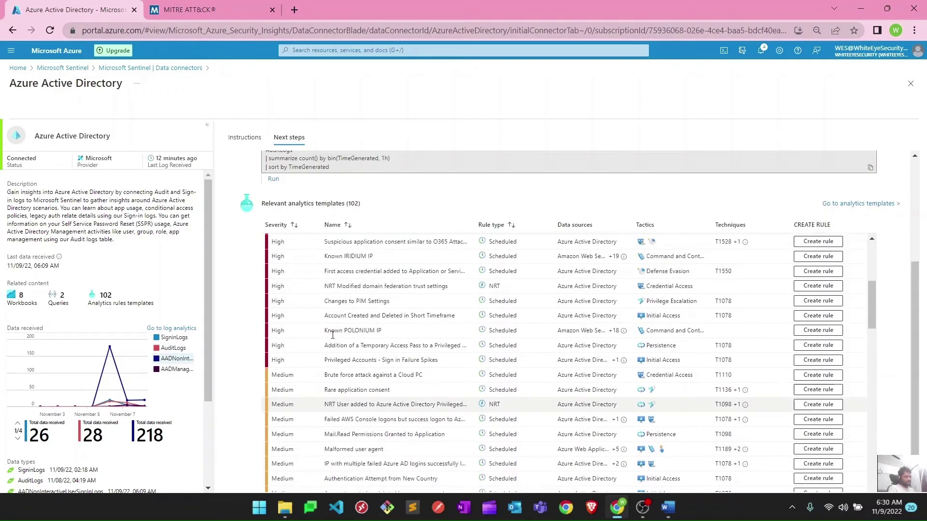
{"action": "scroll", "coordinate": [332, 335], "scroll_direction": "up", "scroll_amount": 8}
{"action": "scroll", "coordinate": [331, 338], "scroll_direction": "up", "scroll_amount": 6}
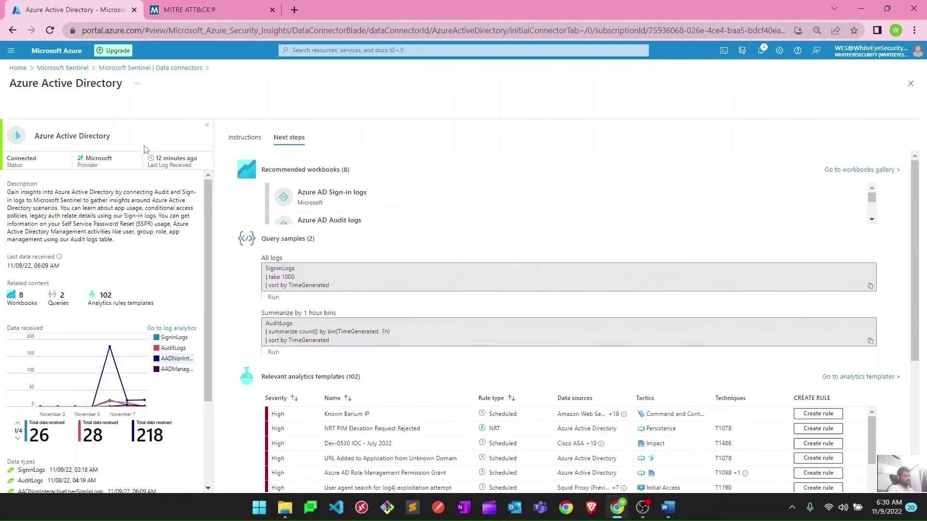
Reload the Azure Active Directory connector page from Data connectors and check the "Brute force attack against a Cloud PC" template's status
{"action": "left_click", "coordinate": [113, 70]}
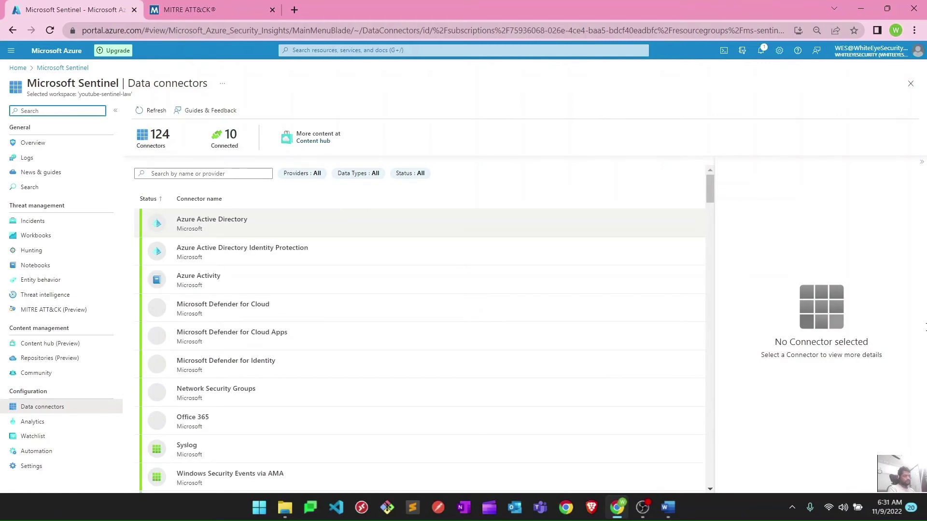
{"action": "left_click", "coordinate": [435, 223]}
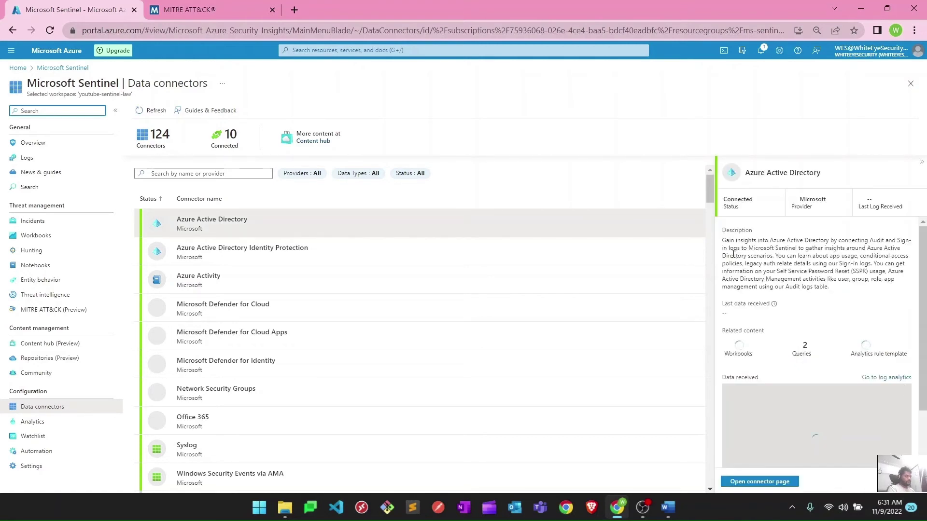
{"action": "double_click", "coordinate": [391, 223]}
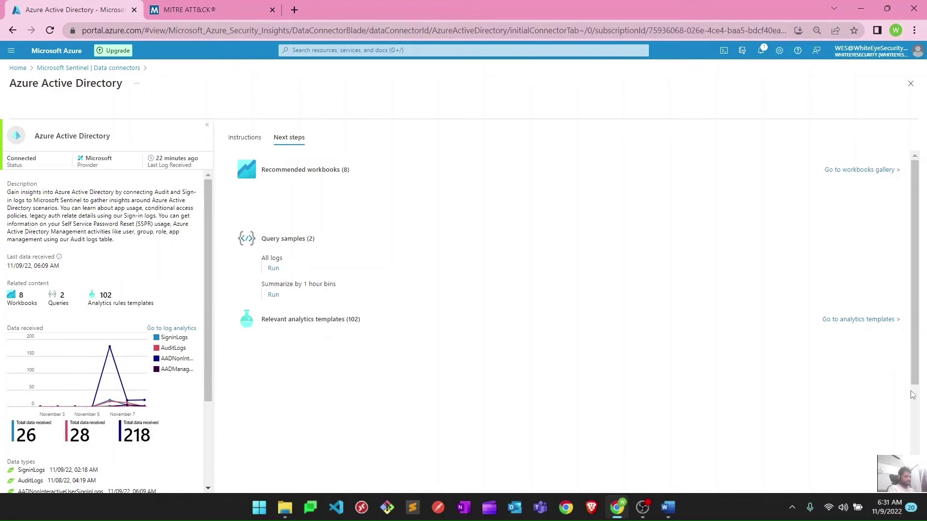
{"action": "scroll", "coordinate": [912, 395], "scroll_direction": "down", "scroll_amount": 3}
{"action": "scroll", "coordinate": [431, 317], "scroll_direction": "down", "scroll_amount": 3}
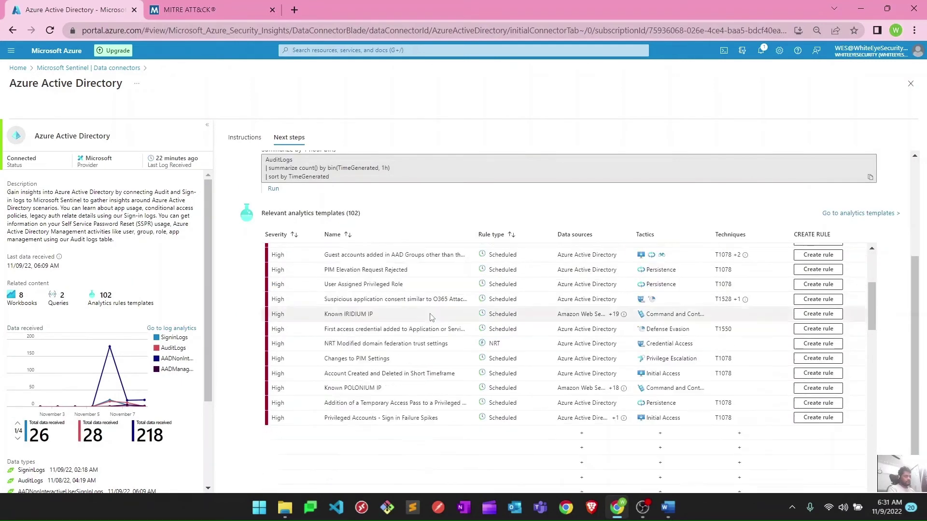
{"action": "scroll", "coordinate": [431, 318], "scroll_direction": "down", "scroll_amount": 3}
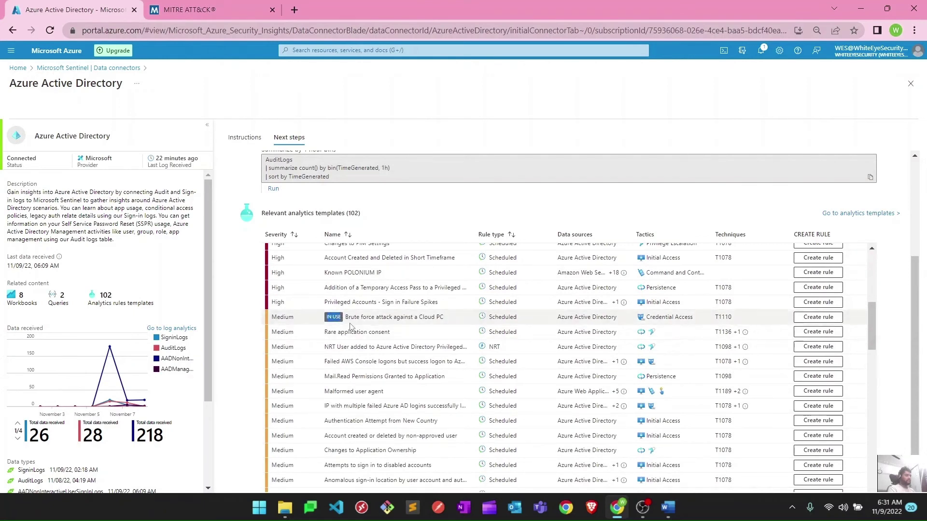
{"action": "left_click_drag", "start_coordinate": [346, 320], "coordinate": [447, 322]}
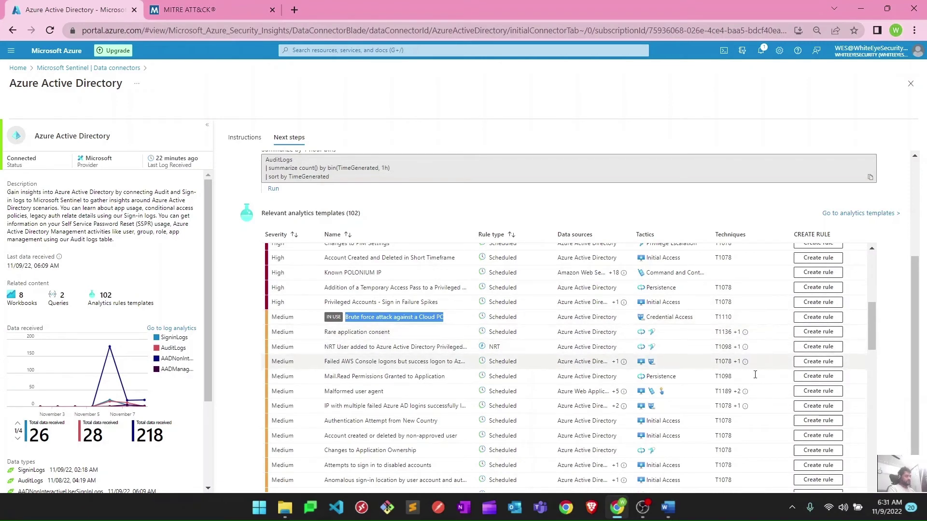
{"action": "scroll", "coordinate": [804, 307], "scroll_direction": "down", "scroll_amount": 10}
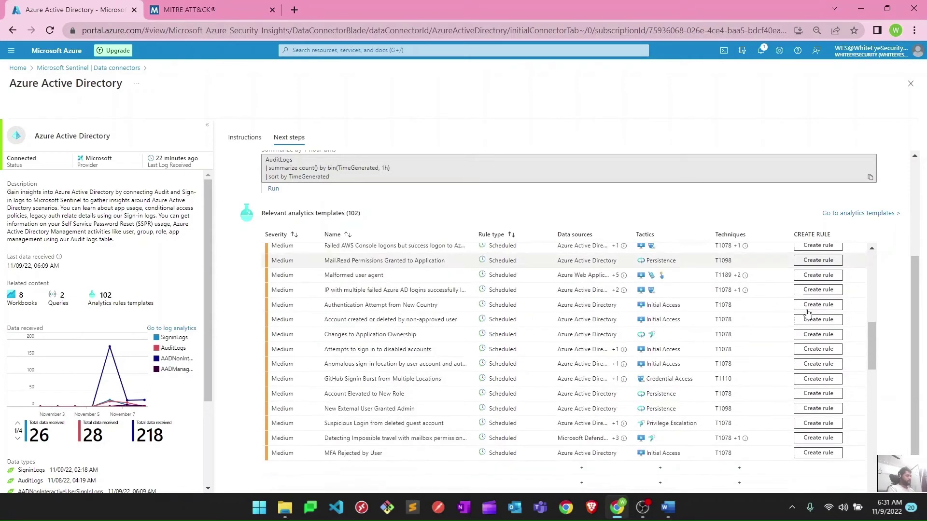
Return to Data connectors, sort the list so connected connectors come first, and open the Azure Activity connector page
{"action": "left_click", "coordinate": [124, 68]}
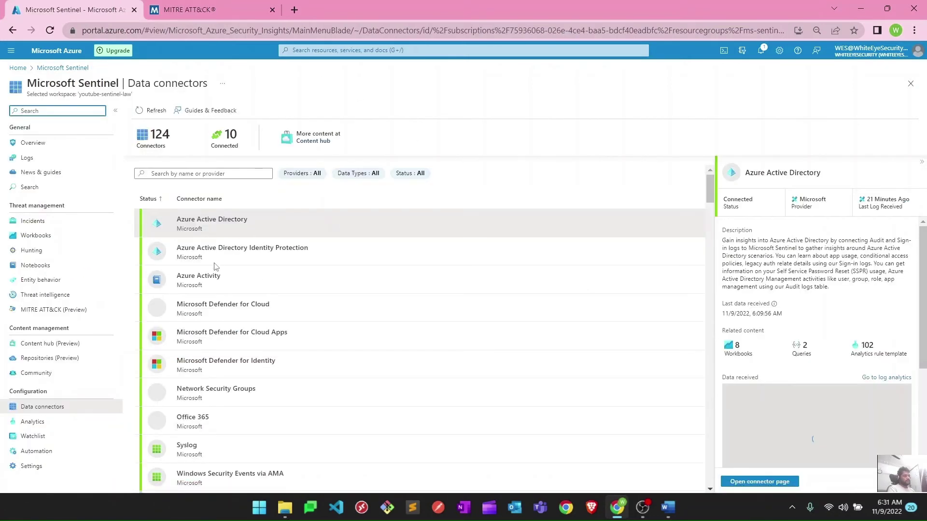
{"action": "left_click", "coordinate": [202, 286]}
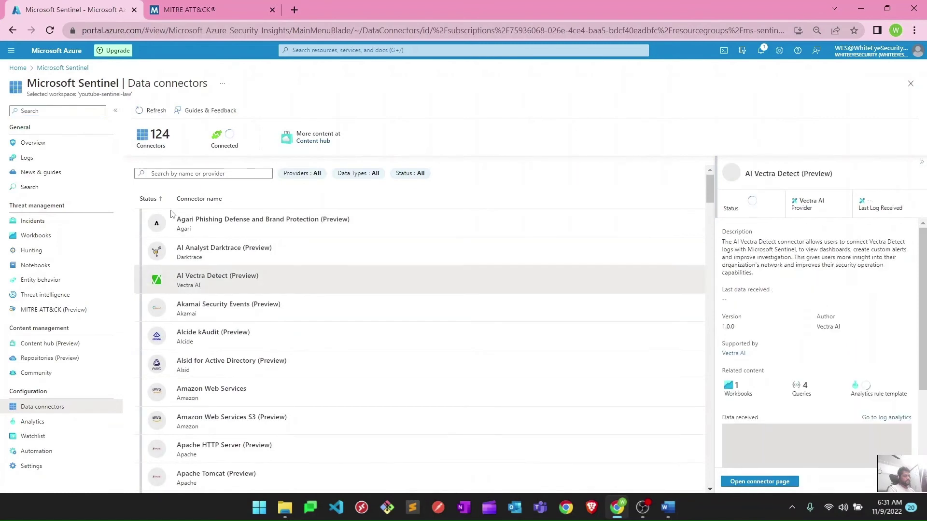
{"action": "left_click", "coordinate": [149, 199]}
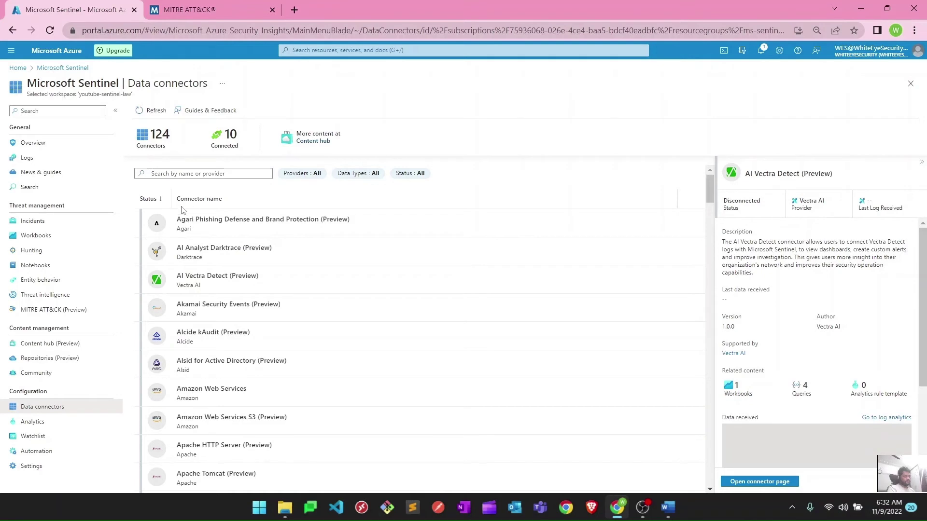
{"action": "left_click", "coordinate": [149, 199]}
{"action": "left_click", "coordinate": [283, 288]}
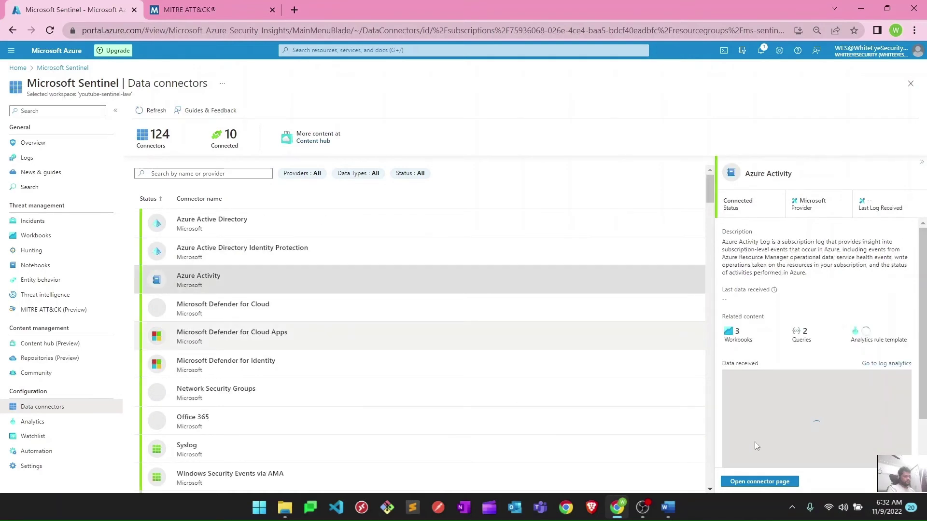
{"action": "double_click", "coordinate": [461, 289]}
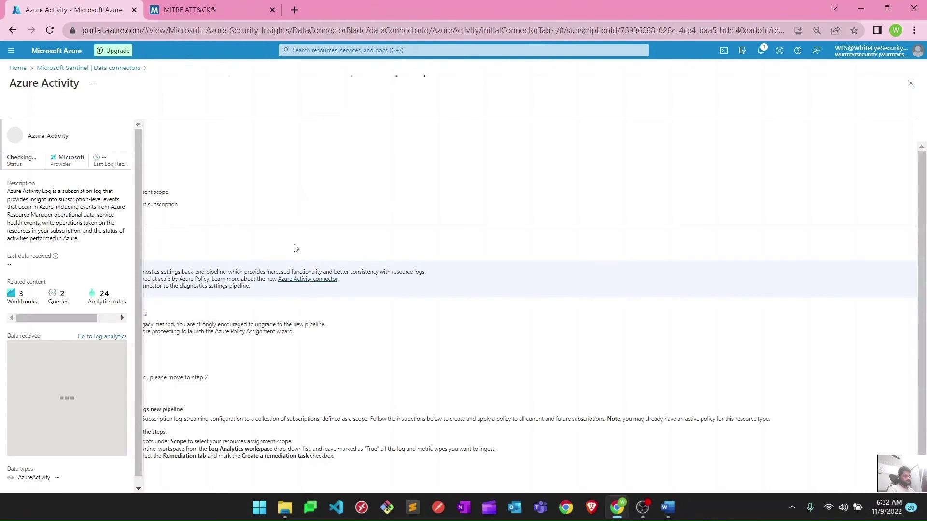
Look through the relevant analytics templates on the Azure Activity connector's Next steps page
{"action": "left_click", "coordinate": [290, 138]}
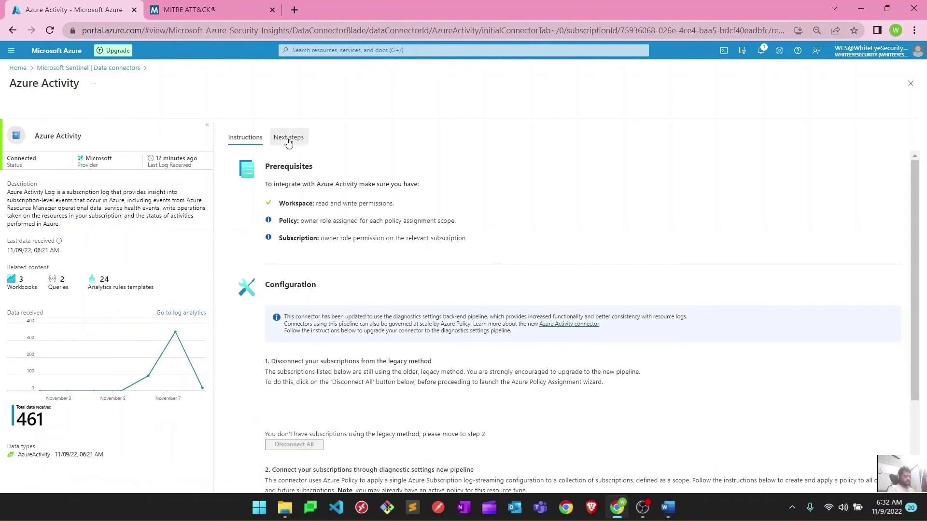
{"action": "scroll", "coordinate": [351, 363], "scroll_direction": "down", "scroll_amount": 5}
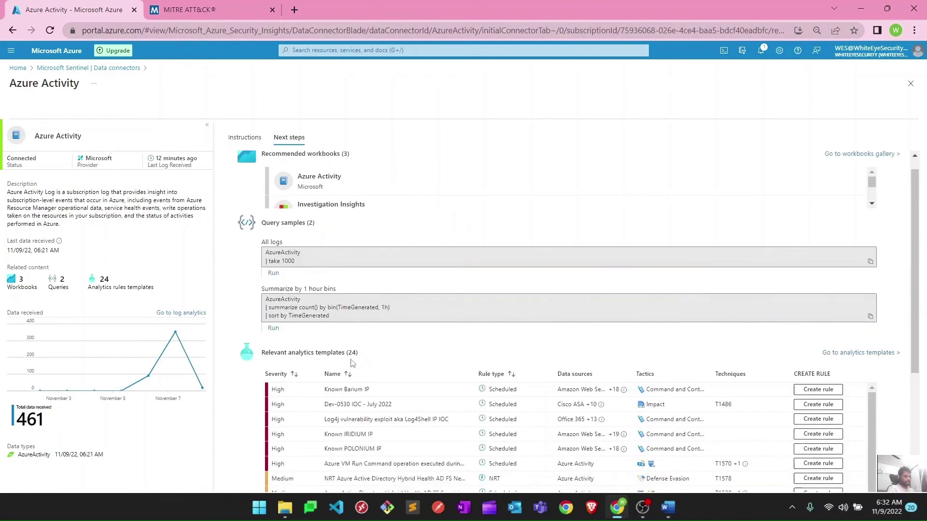
{"action": "left_click_drag", "start_coordinate": [263, 254], "coordinate": [361, 255]}
{"action": "left_click_drag", "start_coordinate": [35, 136], "coordinate": [84, 138]}
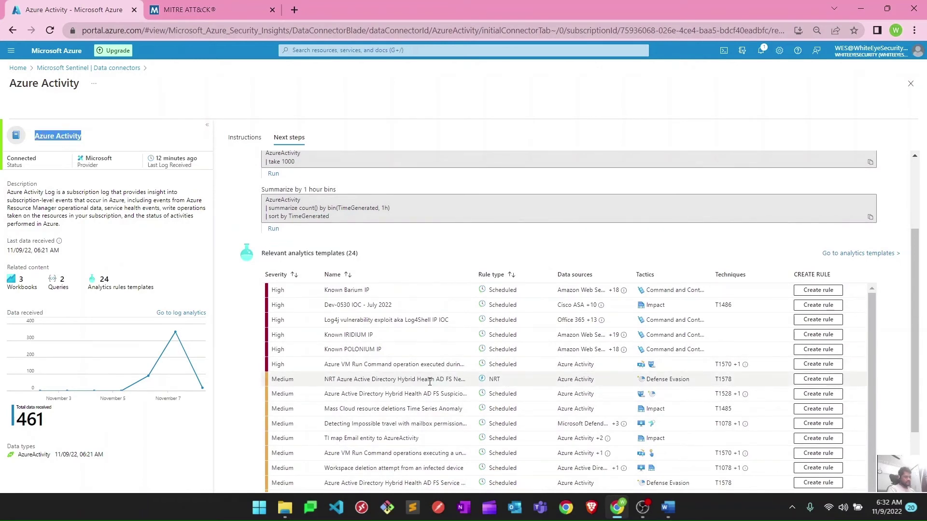
{"action": "scroll", "coordinate": [429, 381], "scroll_direction": "down", "scroll_amount": 3}
{"action": "scroll", "coordinate": [431, 384], "scroll_direction": "down", "scroll_amount": 2}
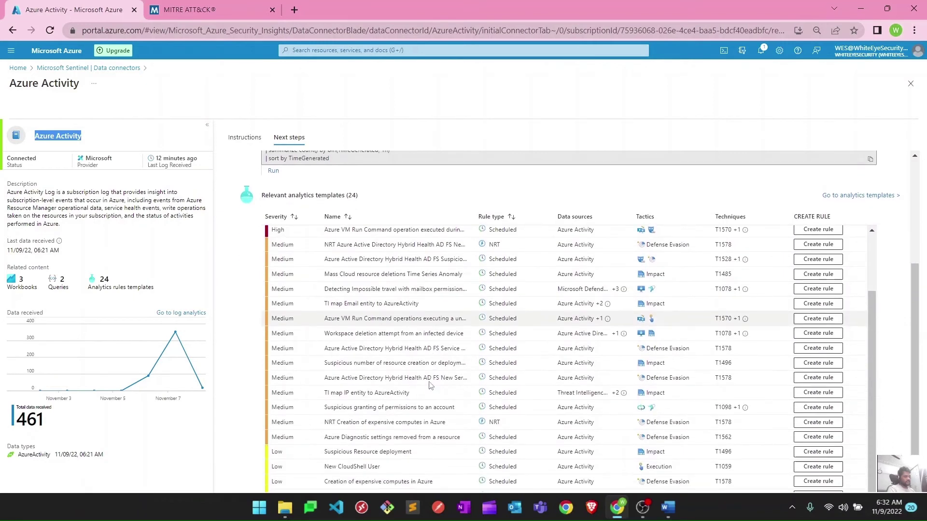
{"action": "scroll", "coordinate": [431, 384], "scroll_direction": "down", "scroll_amount": 1}
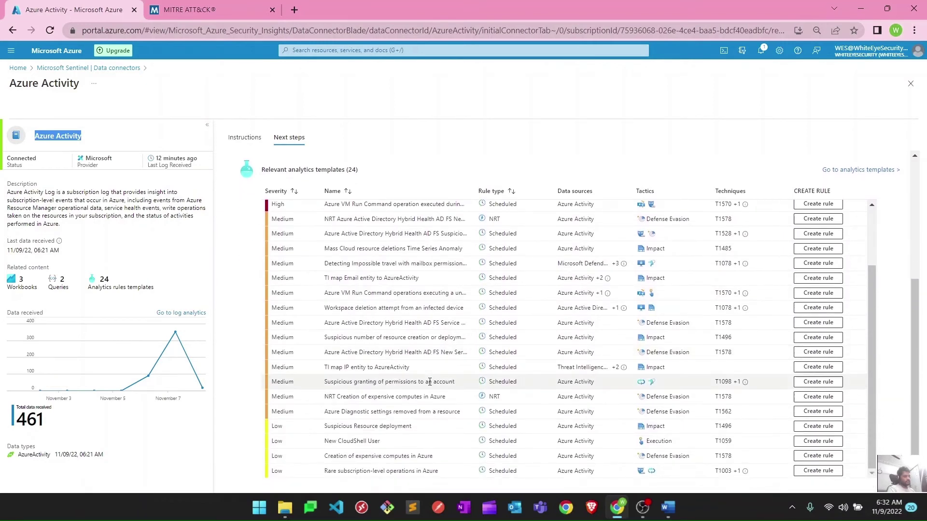
Start a rule from the "New CloudShell User" template, review its description and tactics, and continue to the rule logic
{"action": "left_click", "coordinate": [378, 447]}
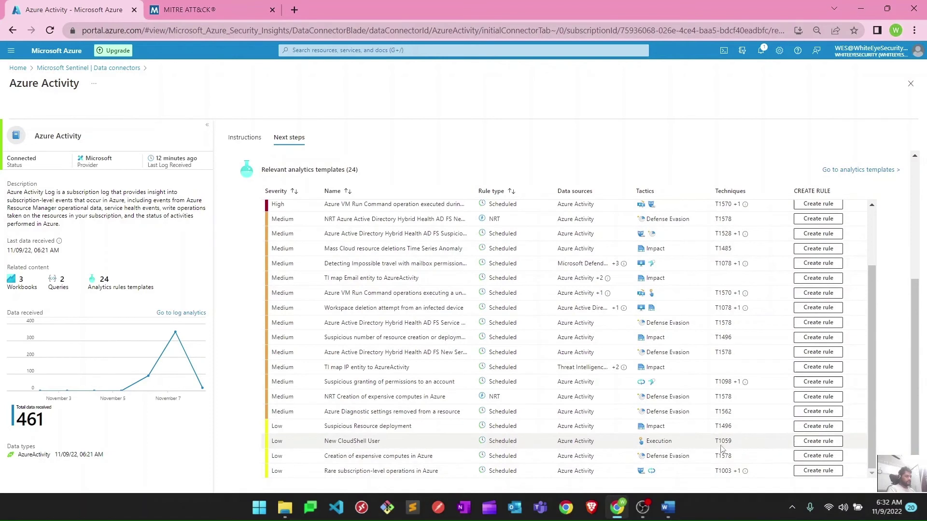
{"action": "left_click", "coordinate": [819, 443]}
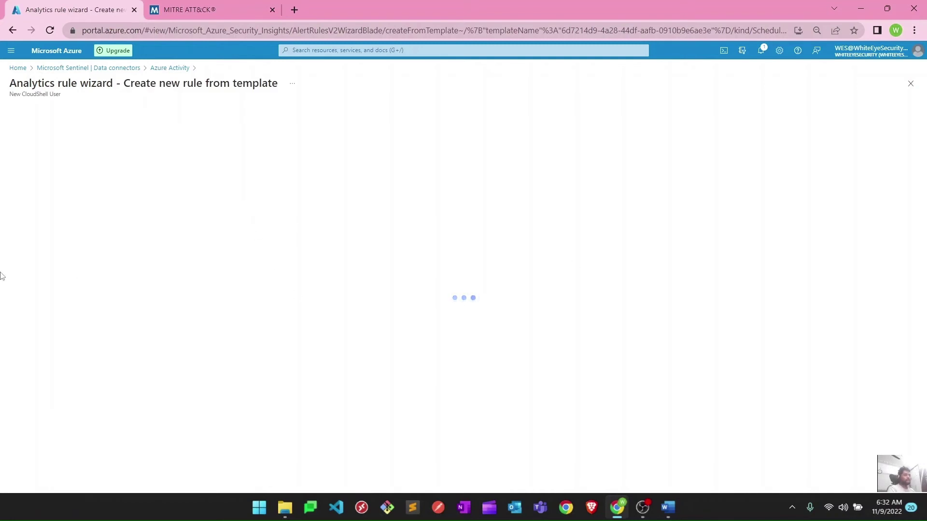
{"action": "left_click_drag", "start_coordinate": [80, 184], "coordinate": [14, 185]}
{"action": "left_click_drag", "start_coordinate": [208, 227], "coordinate": [19, 227]}
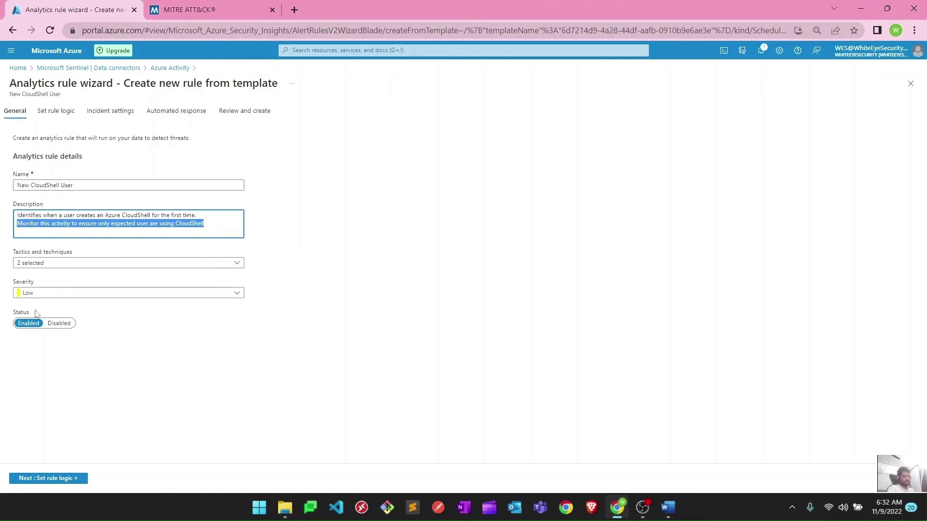
{"action": "left_click", "coordinate": [69, 265]}
{"action": "left_click", "coordinate": [51, 264]}
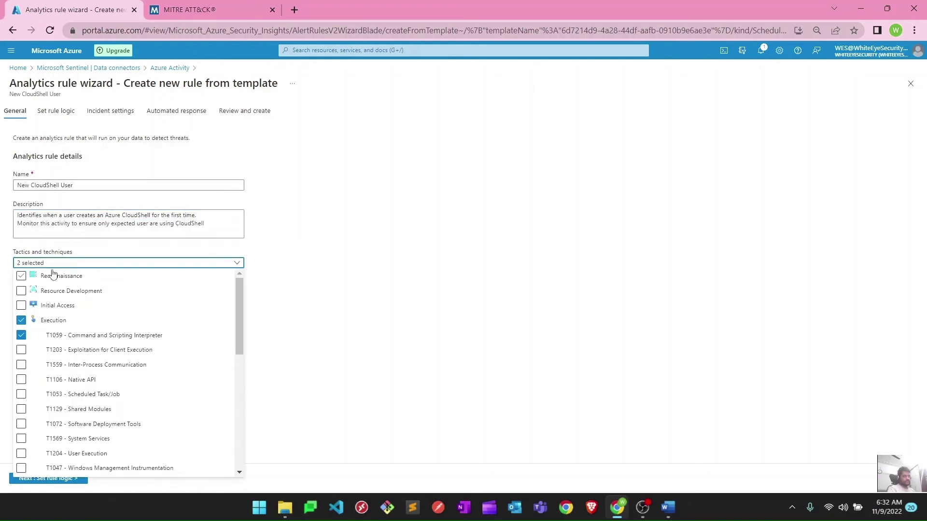
{"action": "left_click", "coordinate": [386, 305]}
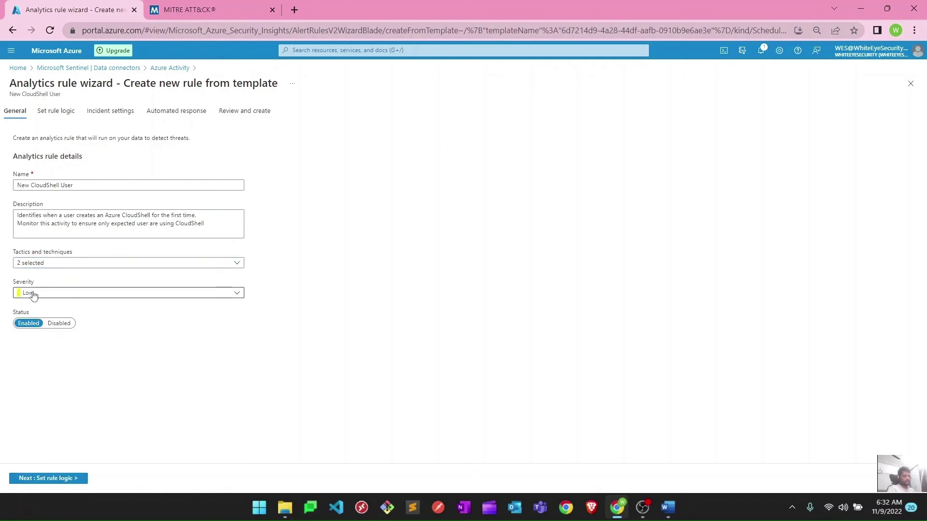
{"action": "left_click", "coordinate": [75, 479]}
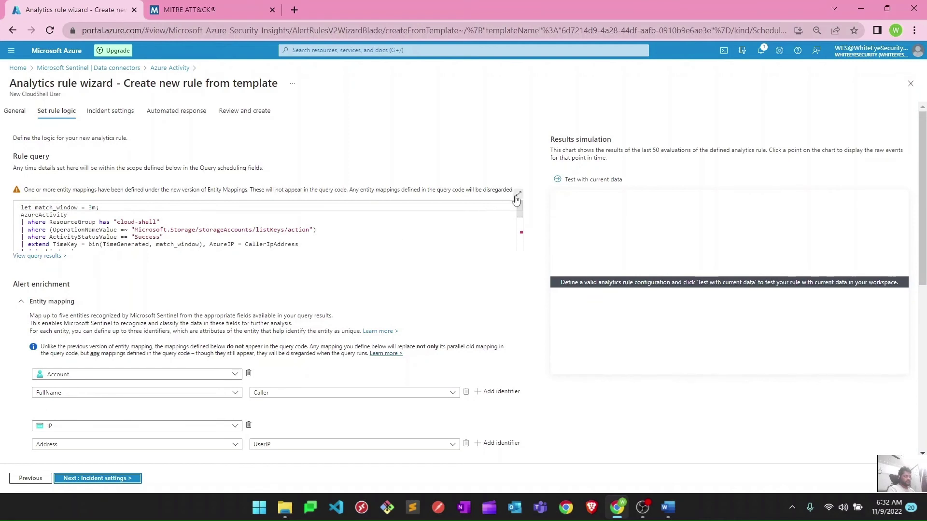
Review the rule query, entity mapping, scheduling and alert threshold, and move on from the rule logic with the template's values
{"action": "left_click", "coordinate": [519, 194]}
{"action": "left_click", "coordinate": [518, 194]}
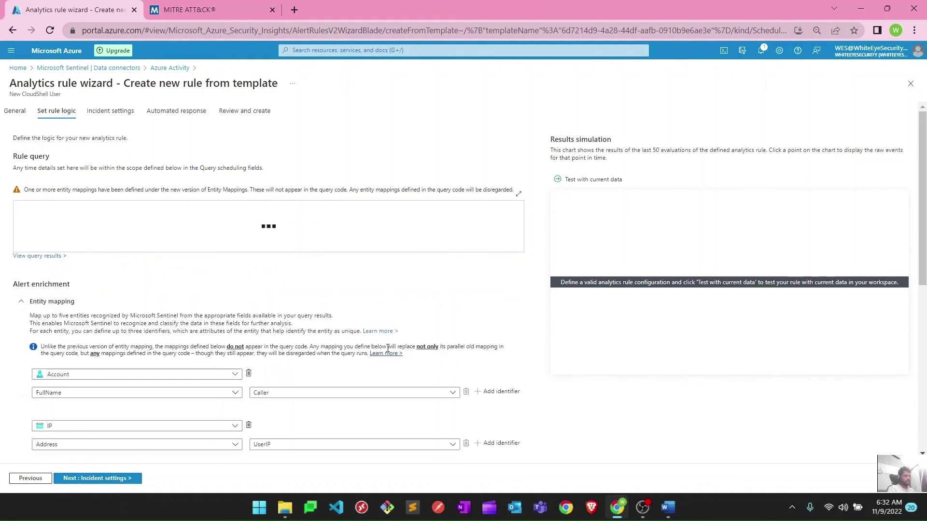
{"action": "scroll", "coordinate": [385, 348], "scroll_direction": "down", "scroll_amount": 3}
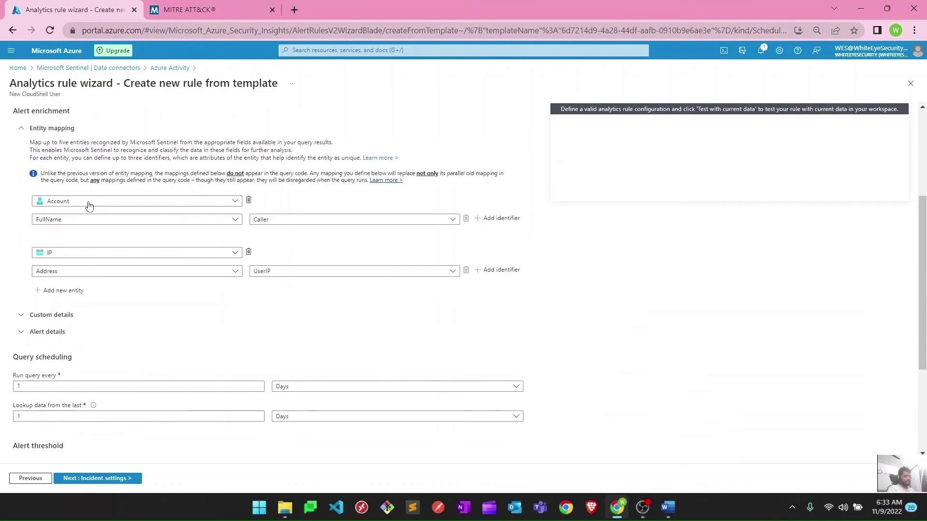
{"action": "scroll", "coordinate": [128, 304], "scroll_direction": "down", "scroll_amount": 1}
{"action": "scroll", "coordinate": [128, 304], "scroll_direction": "down", "scroll_amount": 2}
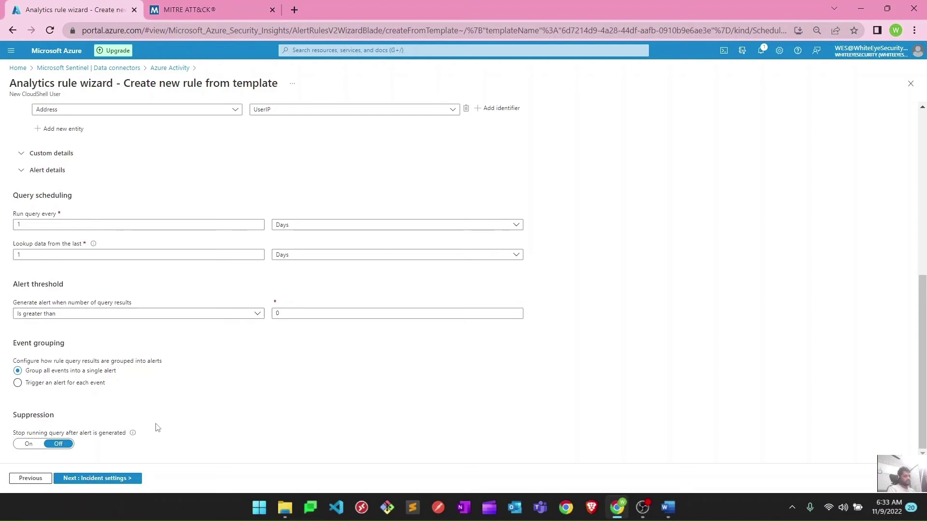
{"action": "double_click", "coordinate": [103, 479]}
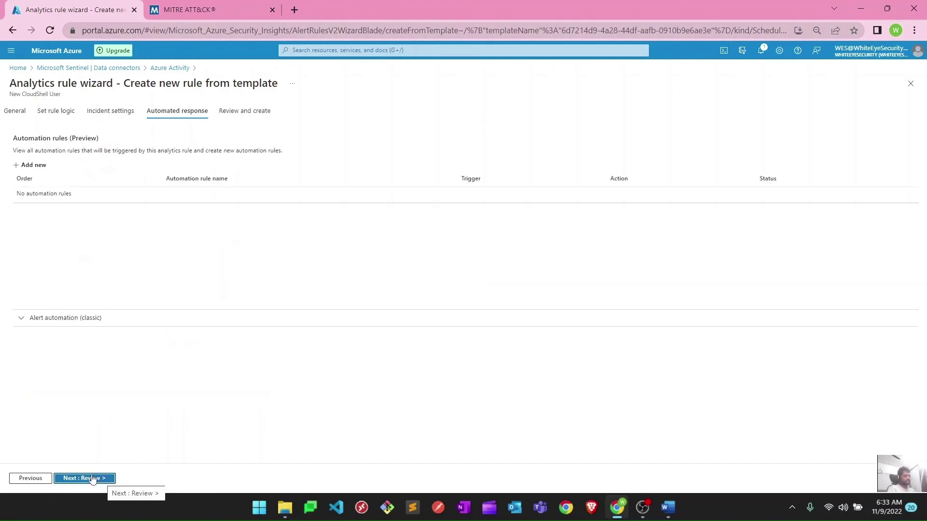
Go back to check the incident creation setting, continue without adding automation rules, and create the "New CloudShell User" rule
{"action": "left_click", "coordinate": [48, 478]}
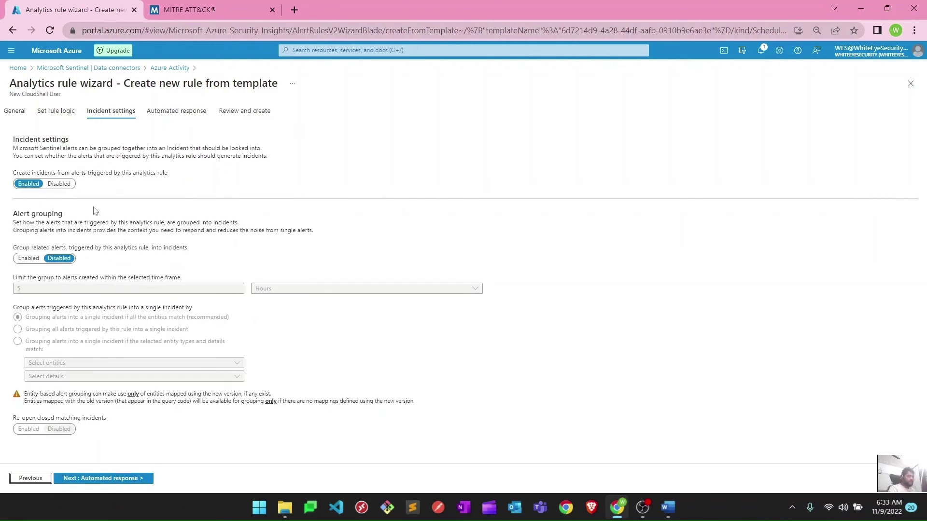
{"action": "left_click_drag", "start_coordinate": [13, 173], "coordinate": [175, 175]}
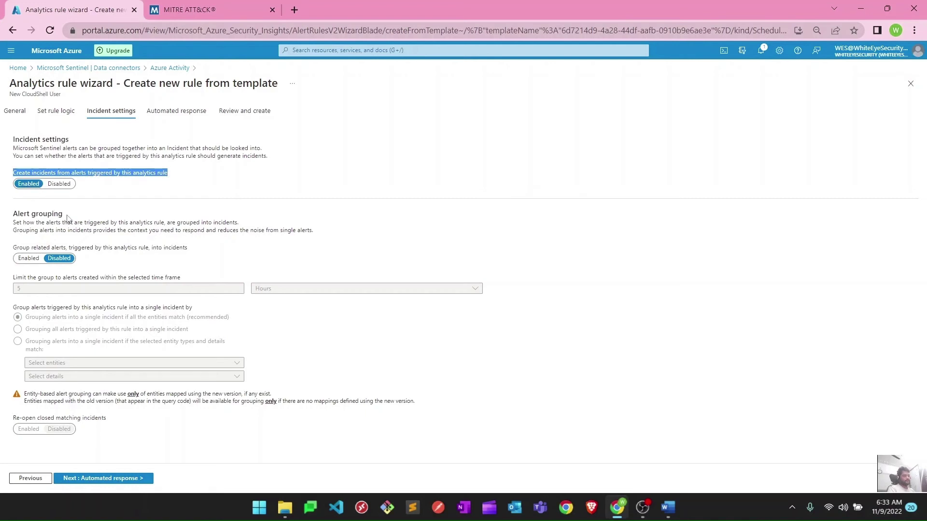
{"action": "left_click", "coordinate": [112, 480]}
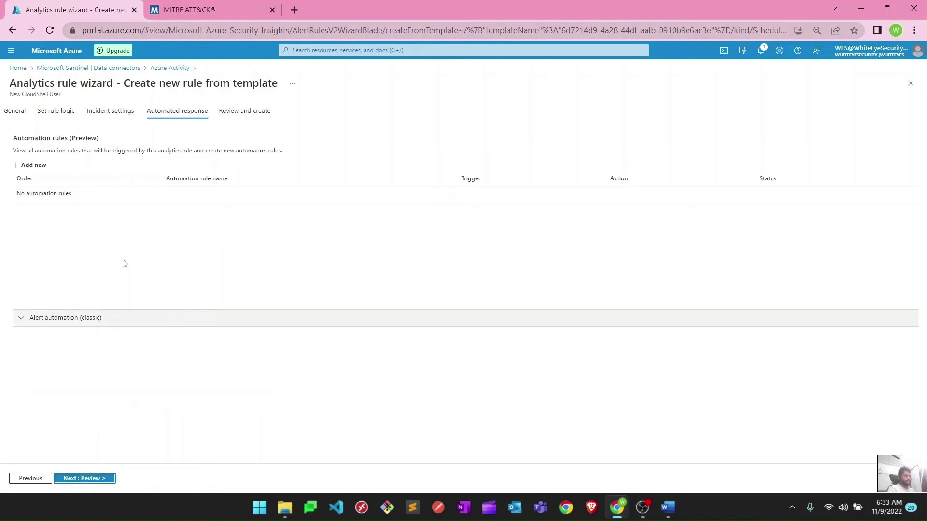
{"action": "left_click", "coordinate": [91, 479]}
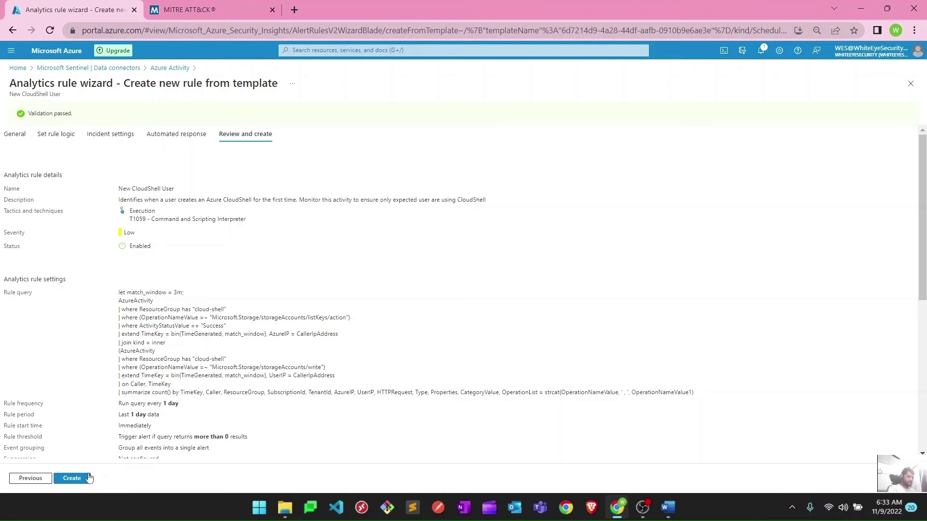
{"action": "left_click", "coordinate": [81, 479]}
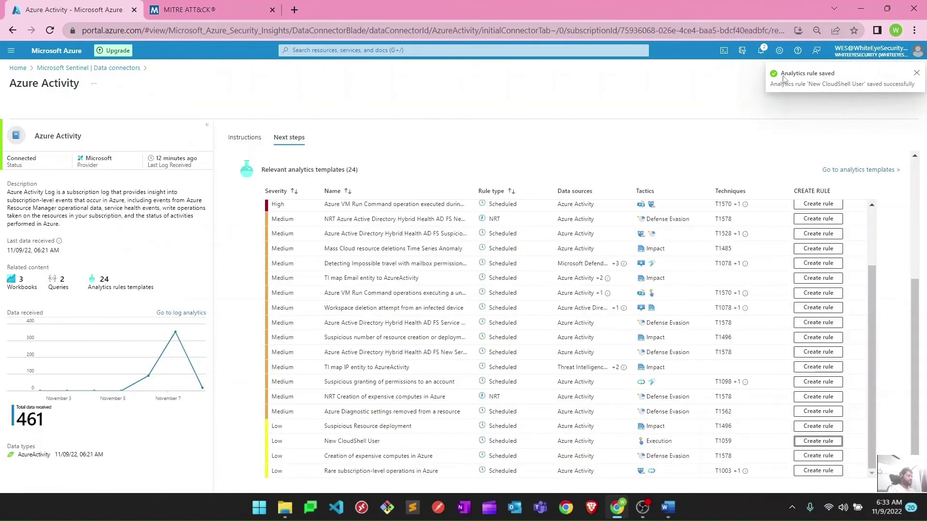
Check the active analytics rules for "Brute force attack against a Cloud PC" and "New CloudShell User"
{"action": "left_click", "coordinate": [109, 68]}
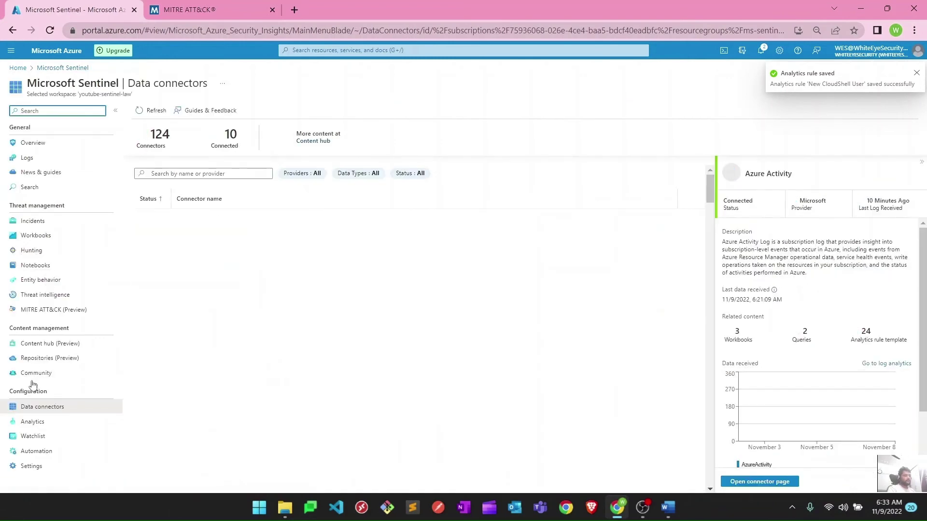
{"action": "left_click", "coordinate": [34, 422]}
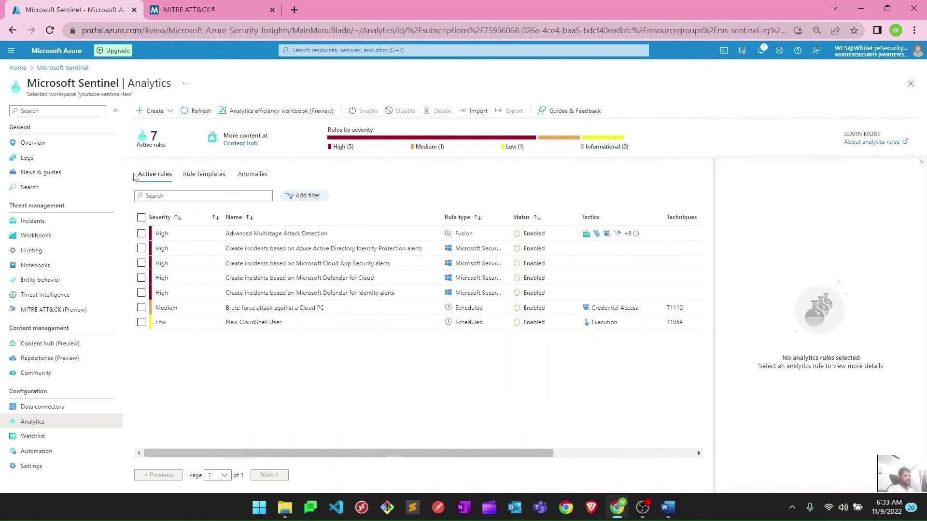
{"action": "left_click_drag", "start_coordinate": [224, 309], "coordinate": [334, 309]}
{"action": "left_click_drag", "start_coordinate": [226, 323], "coordinate": [296, 323]}
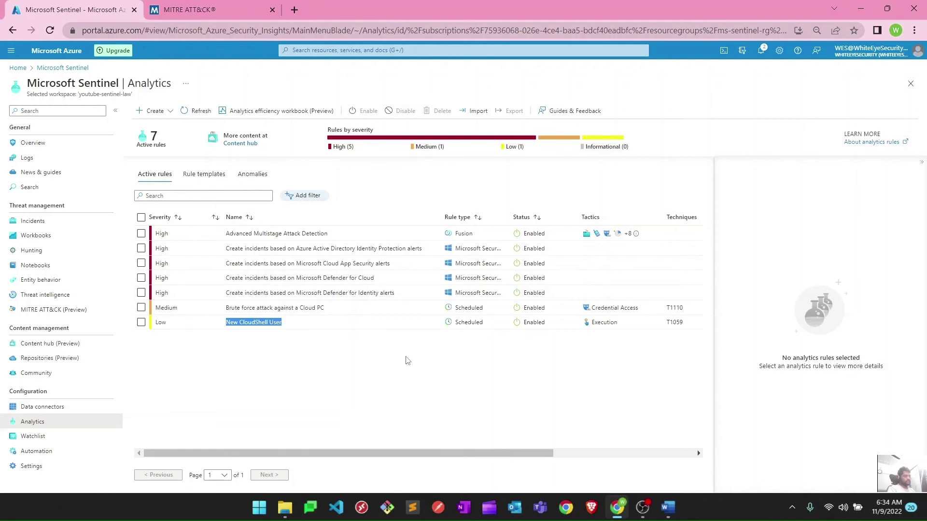
Open Sentinel's Hunting page, read the Hunting Overview section in the Word notes, and return to the browser
{"action": "left_click", "coordinate": [34, 254]}
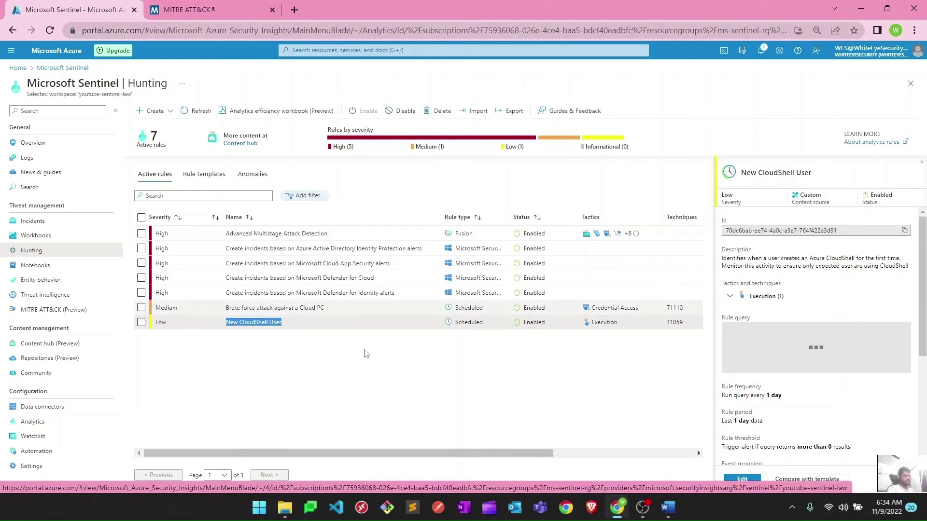
{"action": "left_click", "coordinate": [668, 507]}
{"action": "scroll", "coordinate": [468, 306], "scroll_direction": "down", "scroll_amount": 4}
{"action": "scroll", "coordinate": [468, 306], "scroll_direction": "down", "scroll_amount": 5}
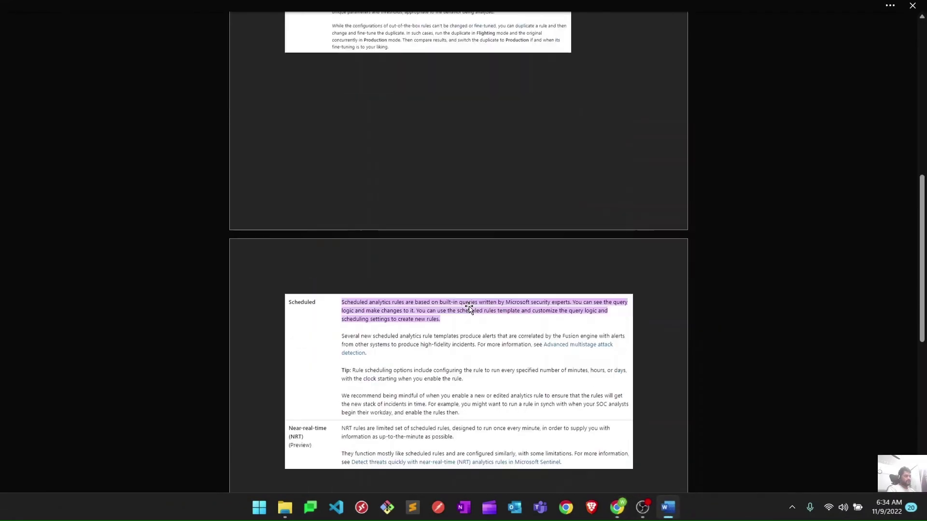
{"action": "scroll", "coordinate": [468, 306], "scroll_direction": "down", "scroll_amount": 3}
{"action": "scroll", "coordinate": [468, 308], "scroll_direction": "down", "scroll_amount": 5}
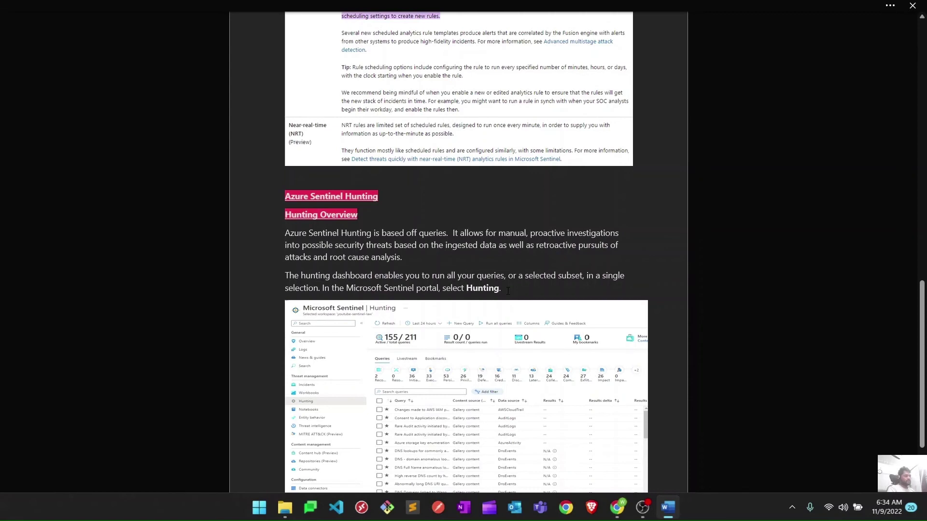
{"action": "scroll", "coordinate": [508, 291], "scroll_direction": "down", "scroll_amount": 2}
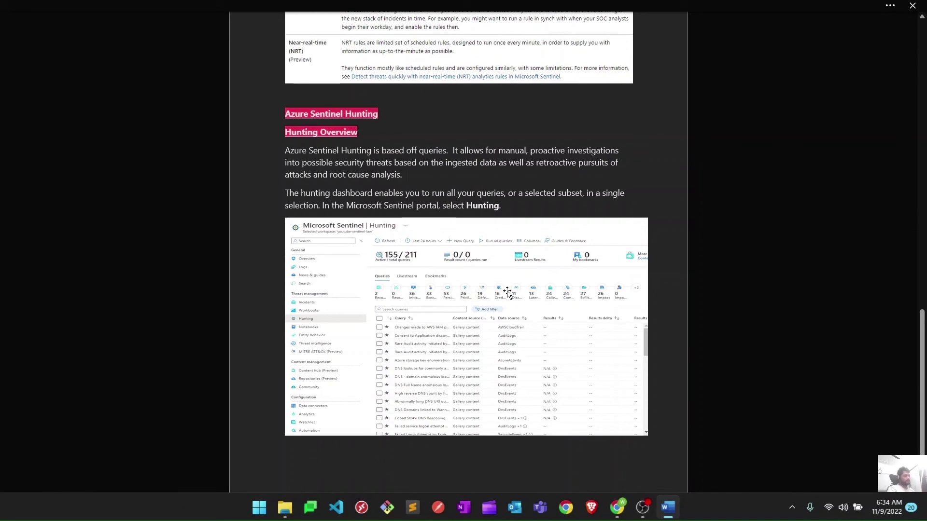
{"action": "key", "text": "alt+Tab"}
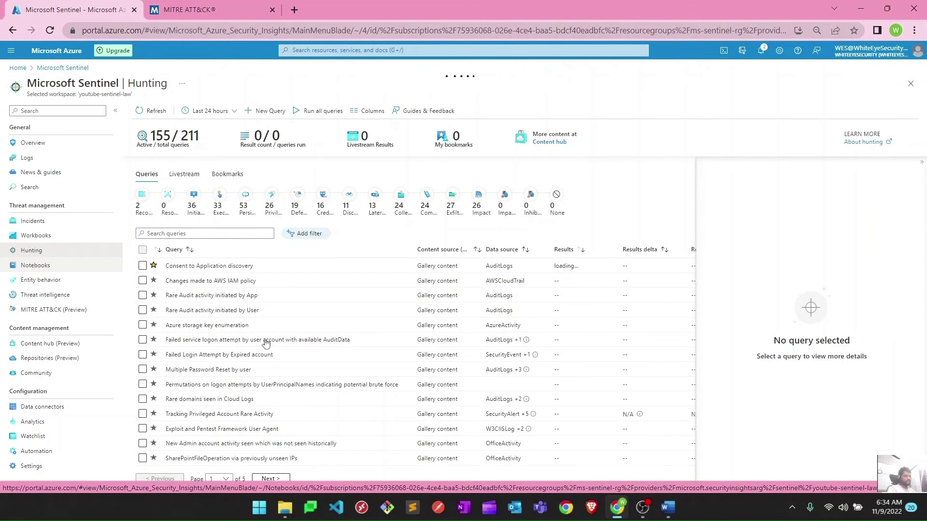
Browse the hunting queries, inspect "Consent to Application discovery" and "Changes made to AWS IAM policy", and clear both selections
{"action": "scroll", "coordinate": [266, 339], "scroll_direction": "down", "scroll_amount": 1}
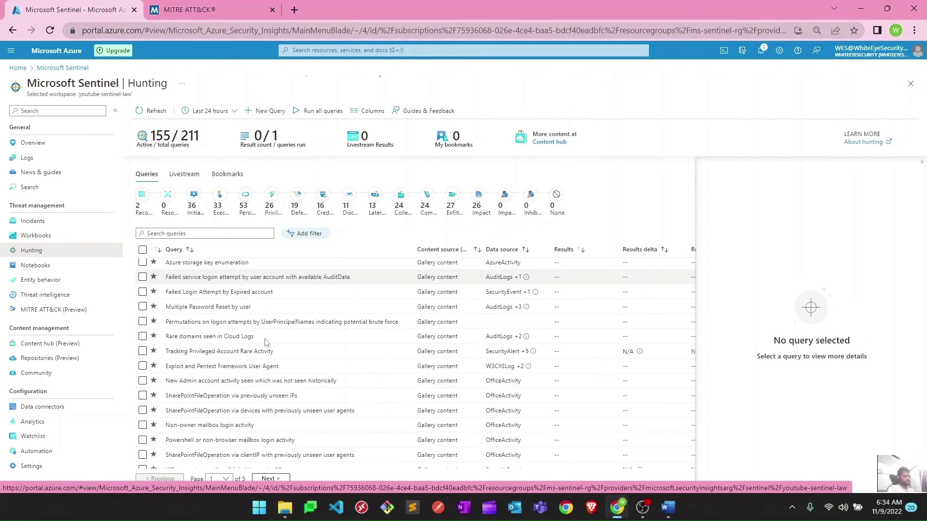
{"action": "scroll", "coordinate": [265, 342], "scroll_direction": "down", "scroll_amount": 5}
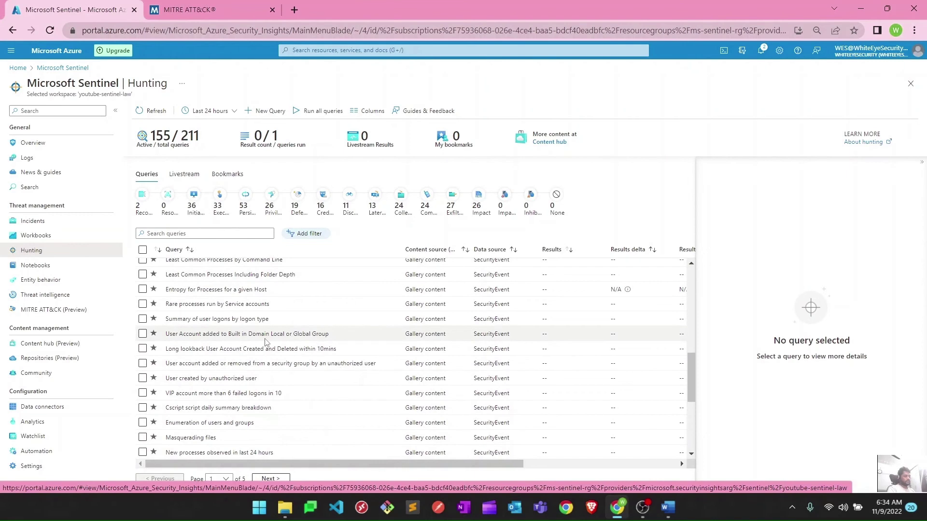
{"action": "scroll", "coordinate": [265, 342], "scroll_direction": "up", "scroll_amount": 6}
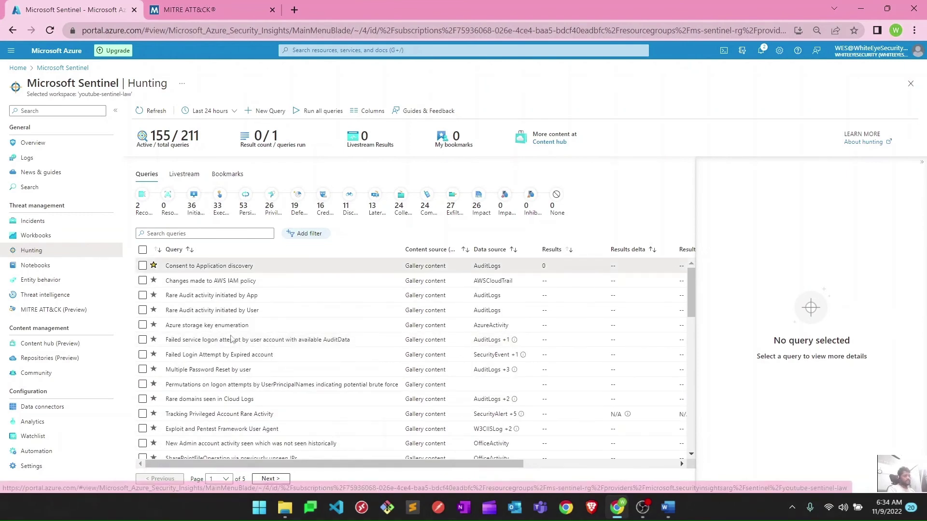
{"action": "left_click", "coordinate": [207, 266]}
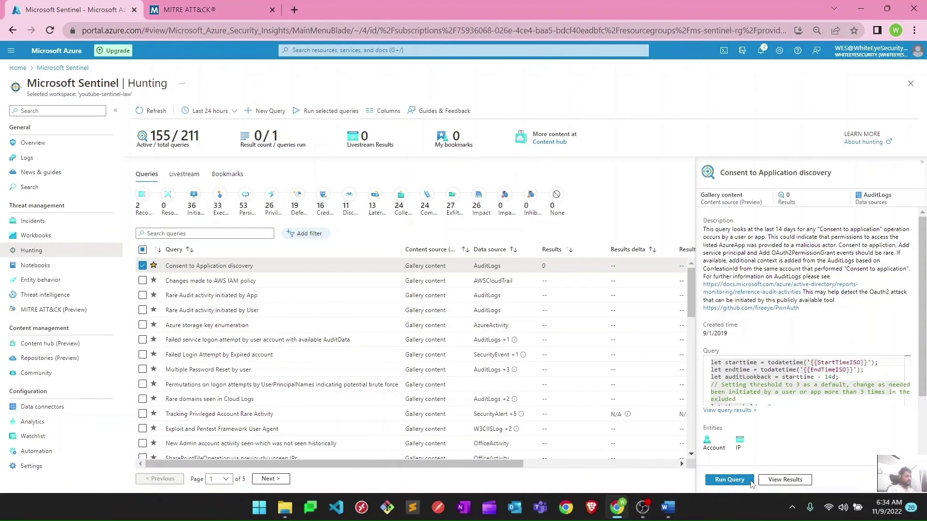
{"action": "left_click", "coordinate": [208, 281]}
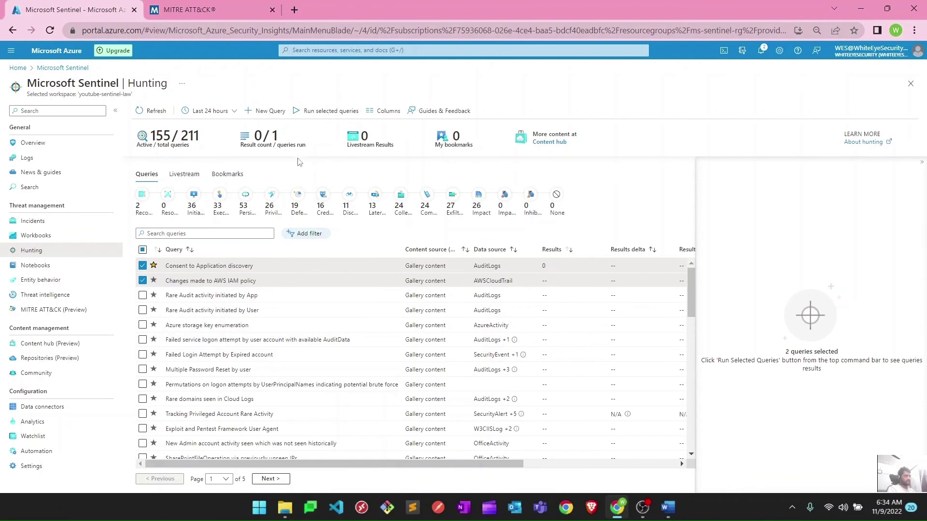
{"action": "left_click", "coordinate": [143, 265]}
{"action": "left_click", "coordinate": [143, 281]}
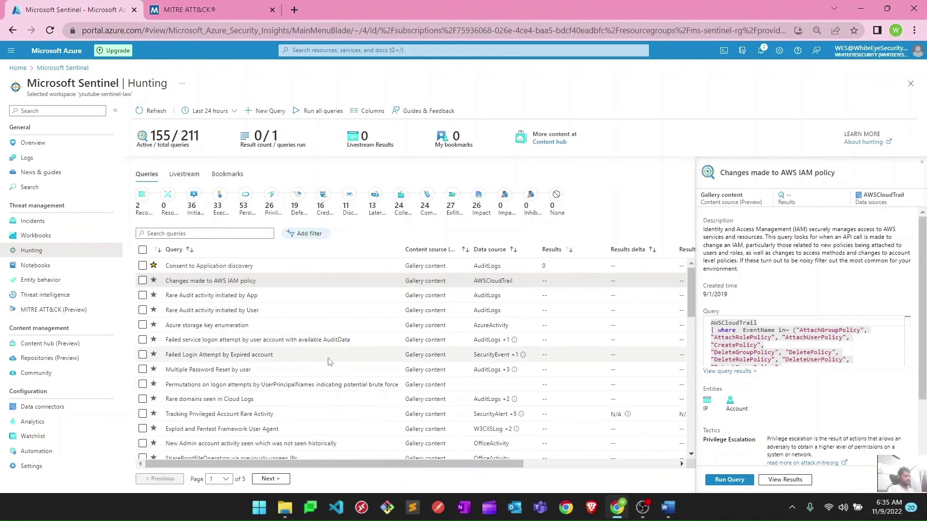
Run all hunting queries and select the "Hosts with new logons" query to view its details
{"action": "left_click", "coordinate": [314, 115]}
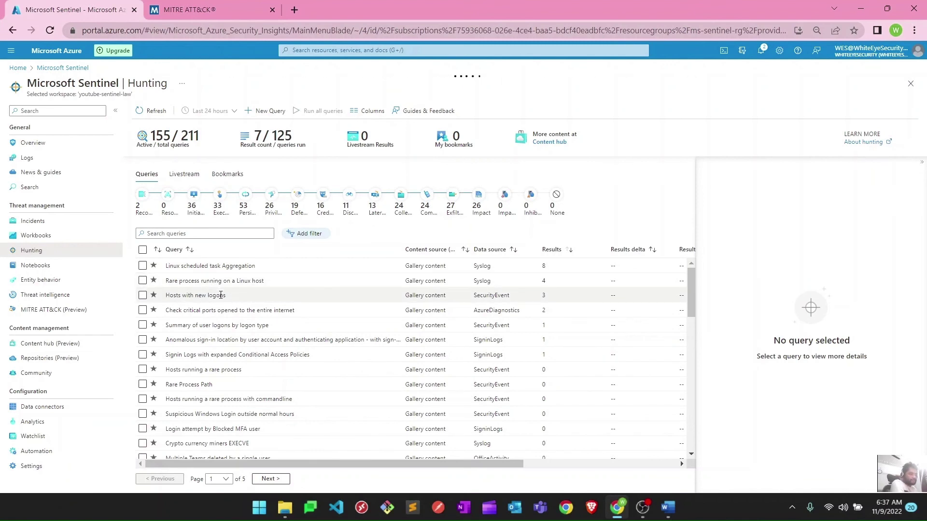
{"action": "left_click", "coordinate": [221, 296]}
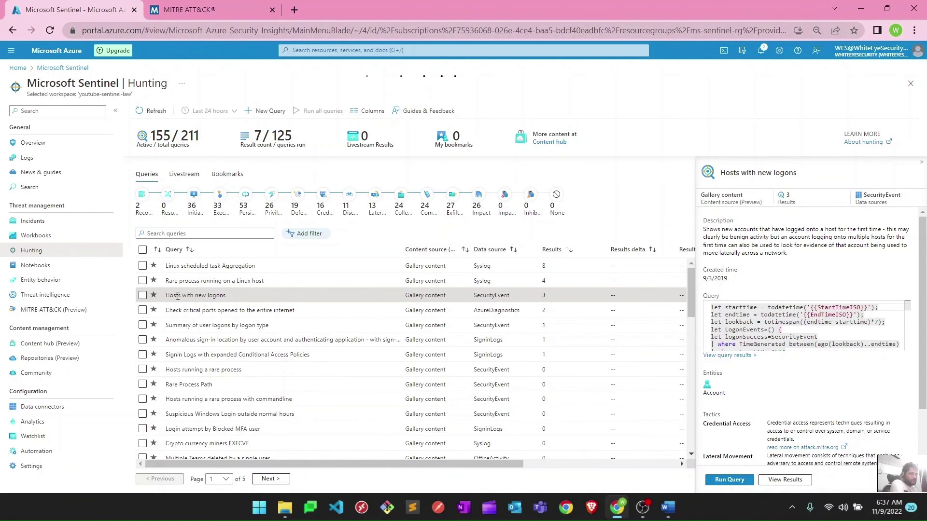
{"action": "left_click_drag", "start_coordinate": [167, 295], "coordinate": [226, 295]}
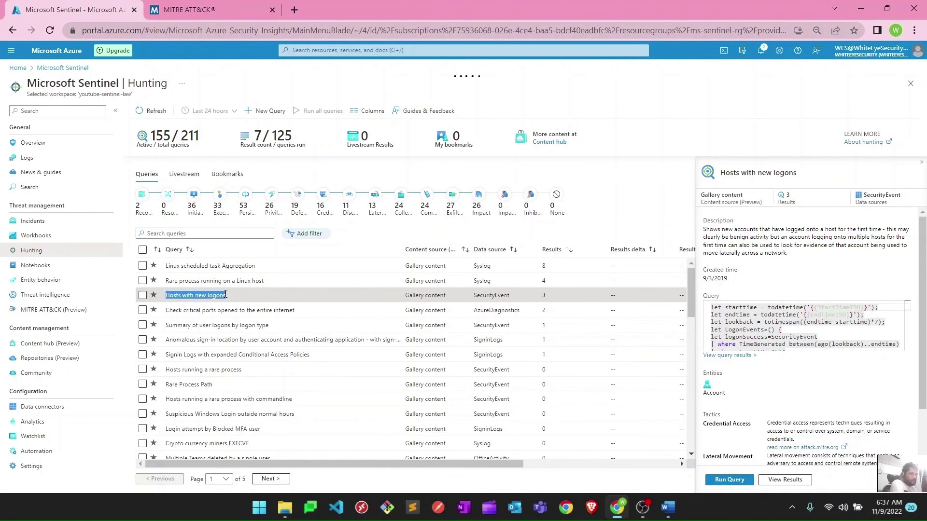
Open the "Hosts with new logons" results in Logs, examine the expanded record's account entity, and collapse the record
{"action": "left_click", "coordinate": [768, 480]}
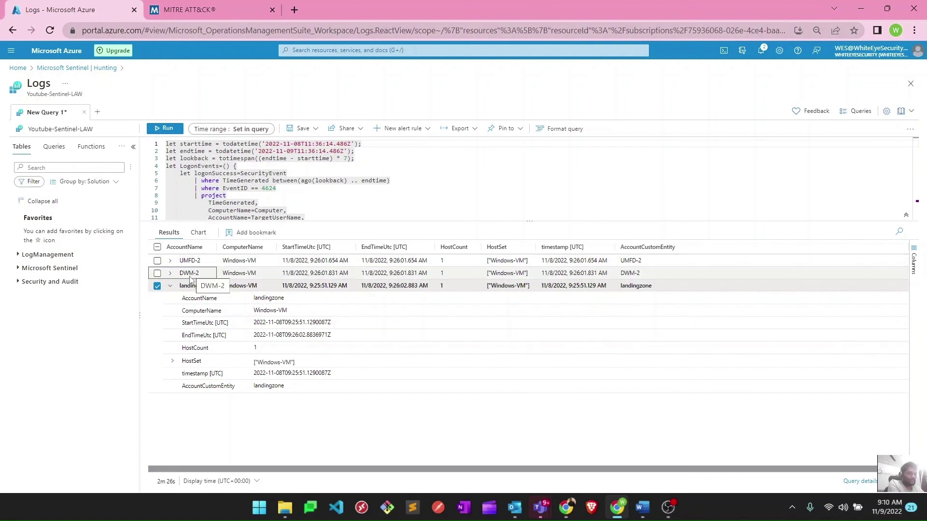
{"action": "left_click_drag", "start_coordinate": [621, 289], "coordinate": [657, 288]}
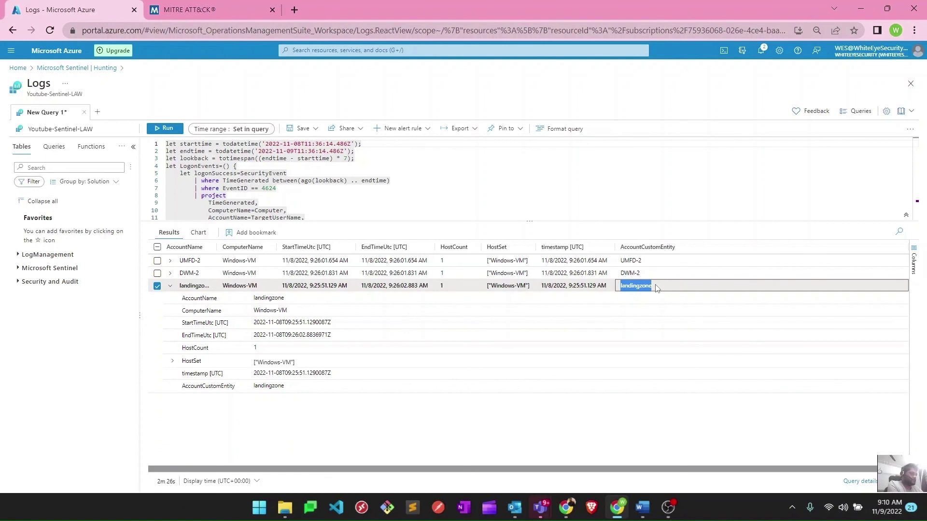
{"action": "left_click", "coordinate": [170, 285]}
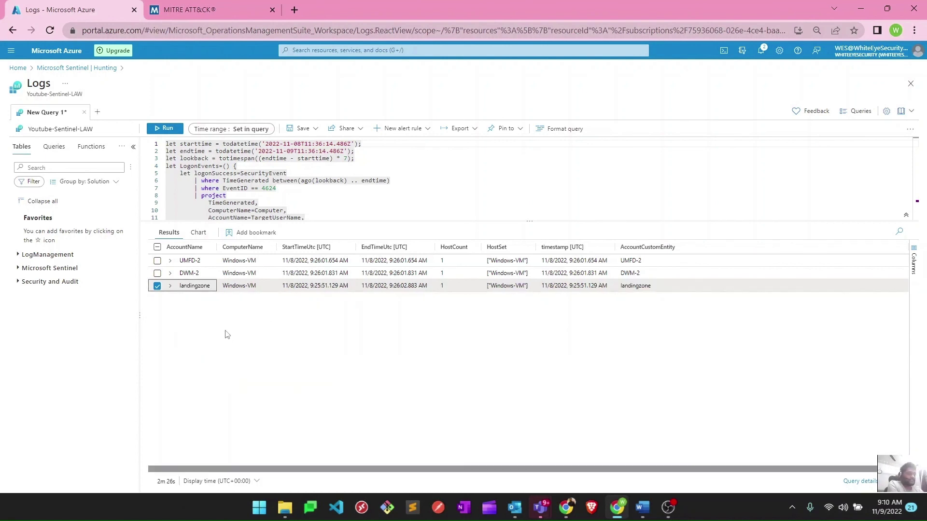